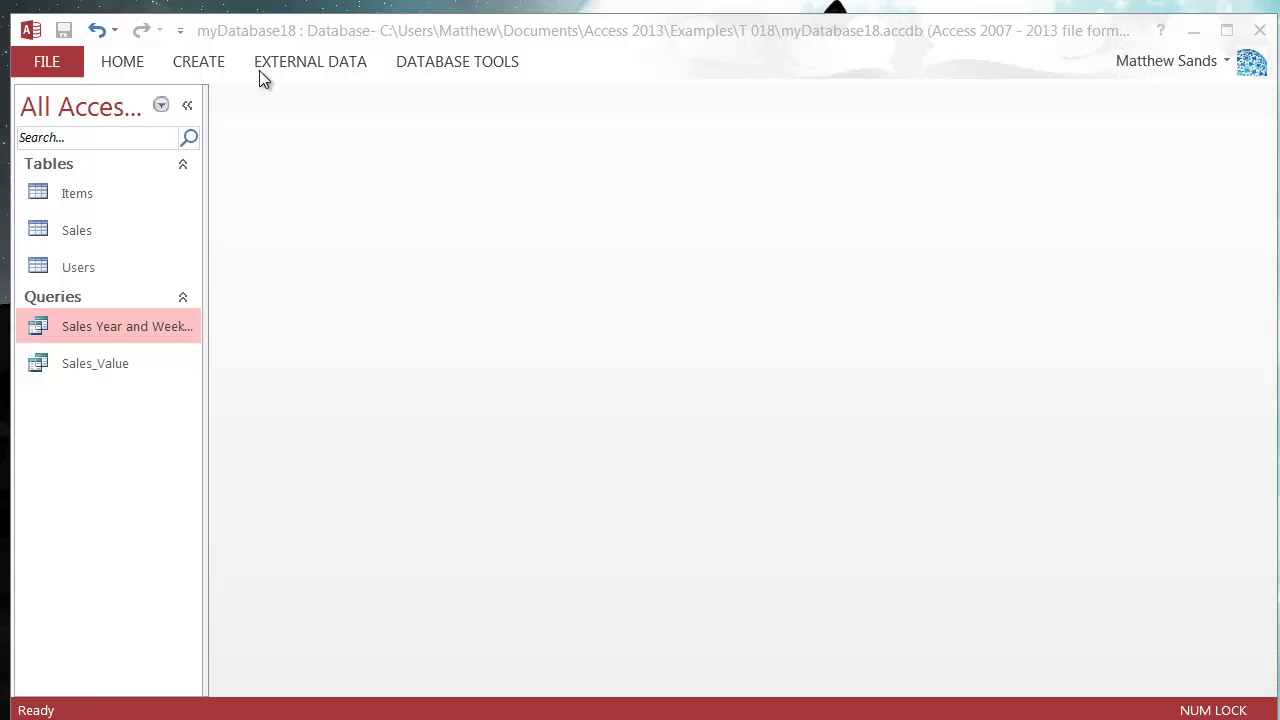
- Create a new query design and add the Items and Sales tables, joined on ItemNo
click(86, 428)
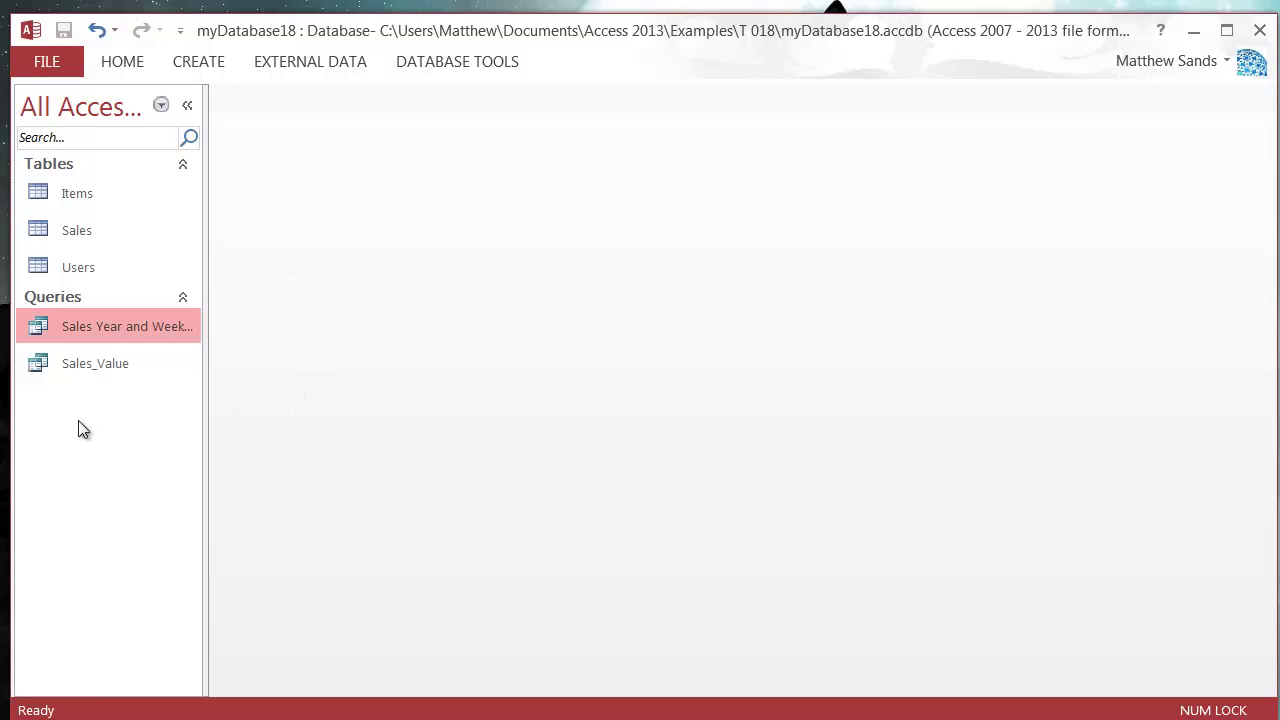
click(197, 62)
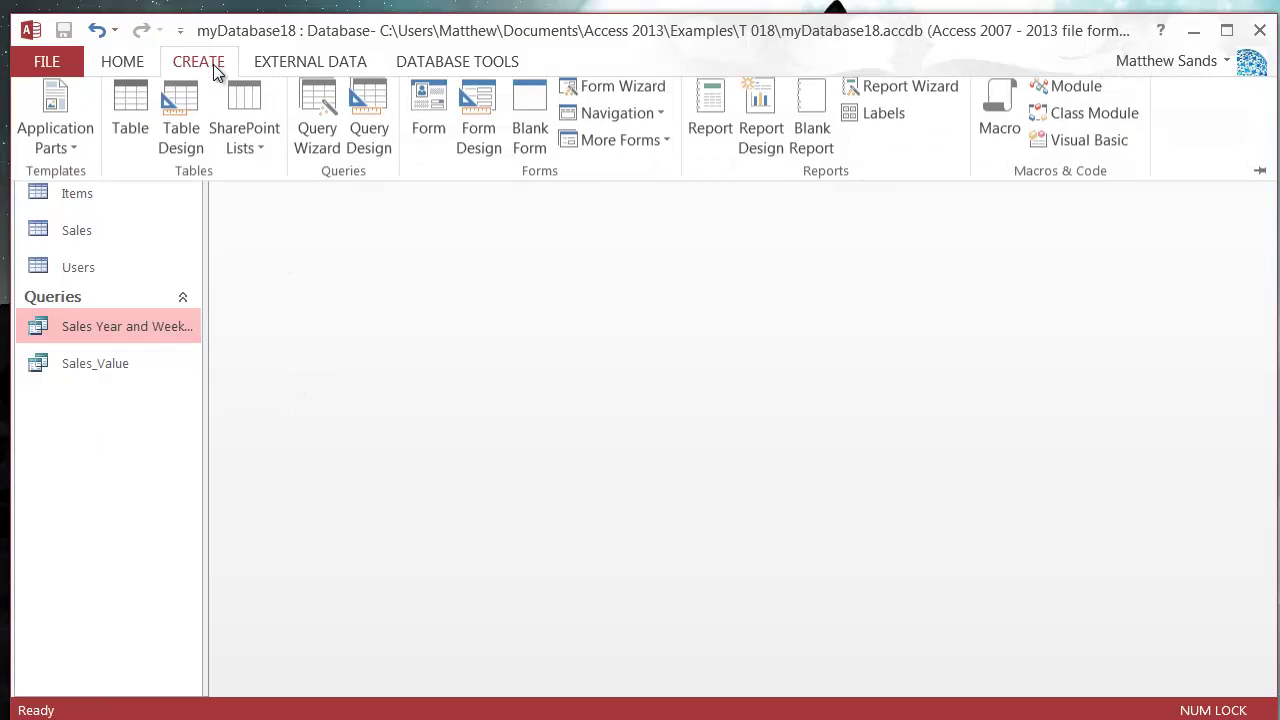
click(379, 118)
drag(563, 491, 556, 287)
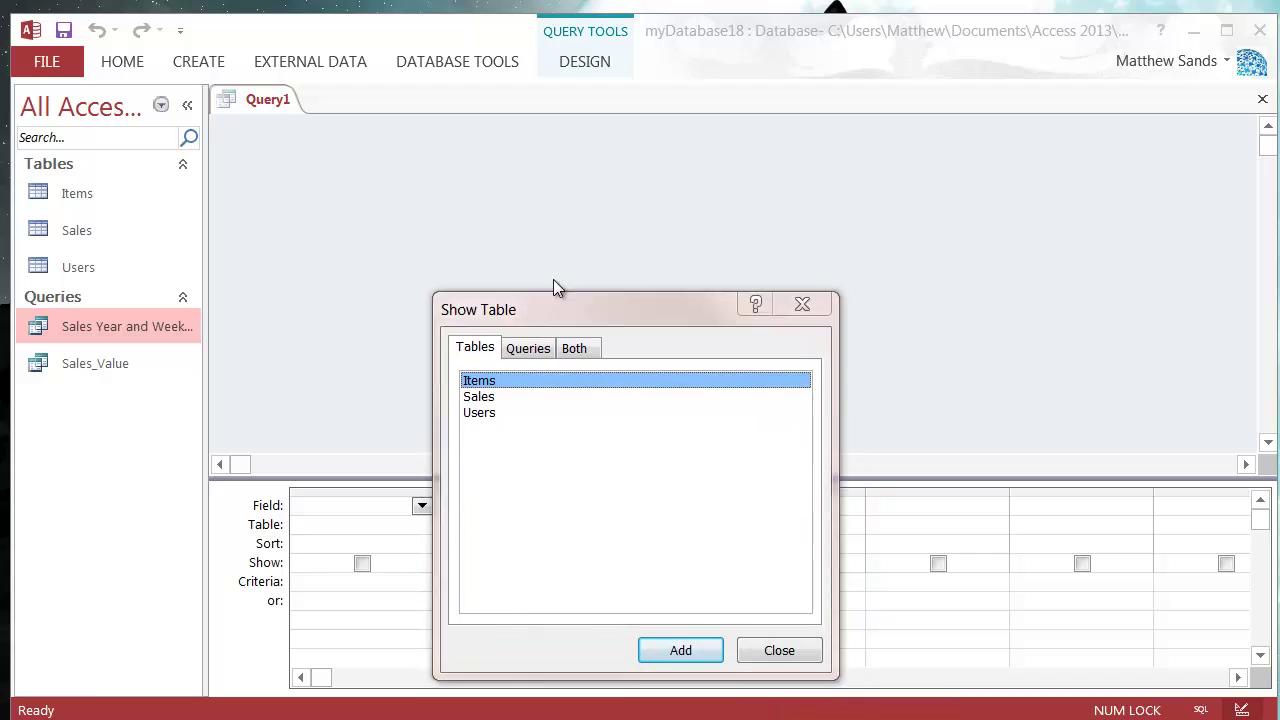
double_click(492, 281)
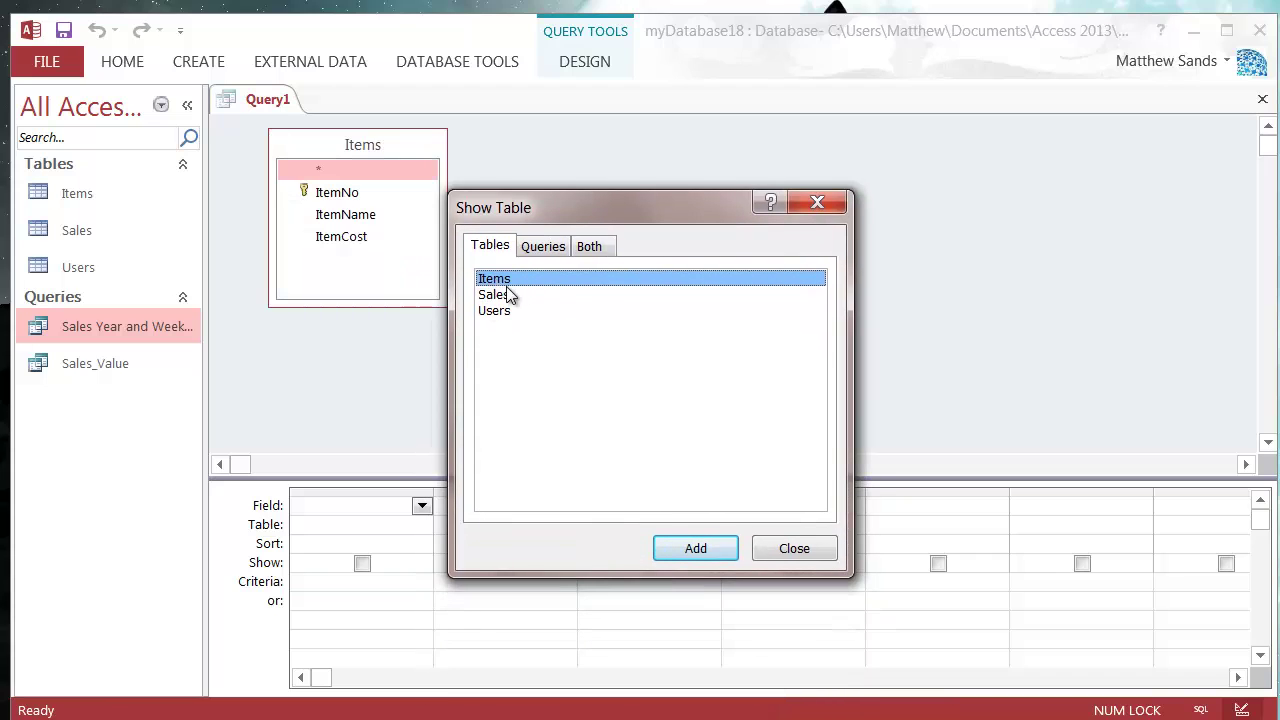
double_click(508, 294)
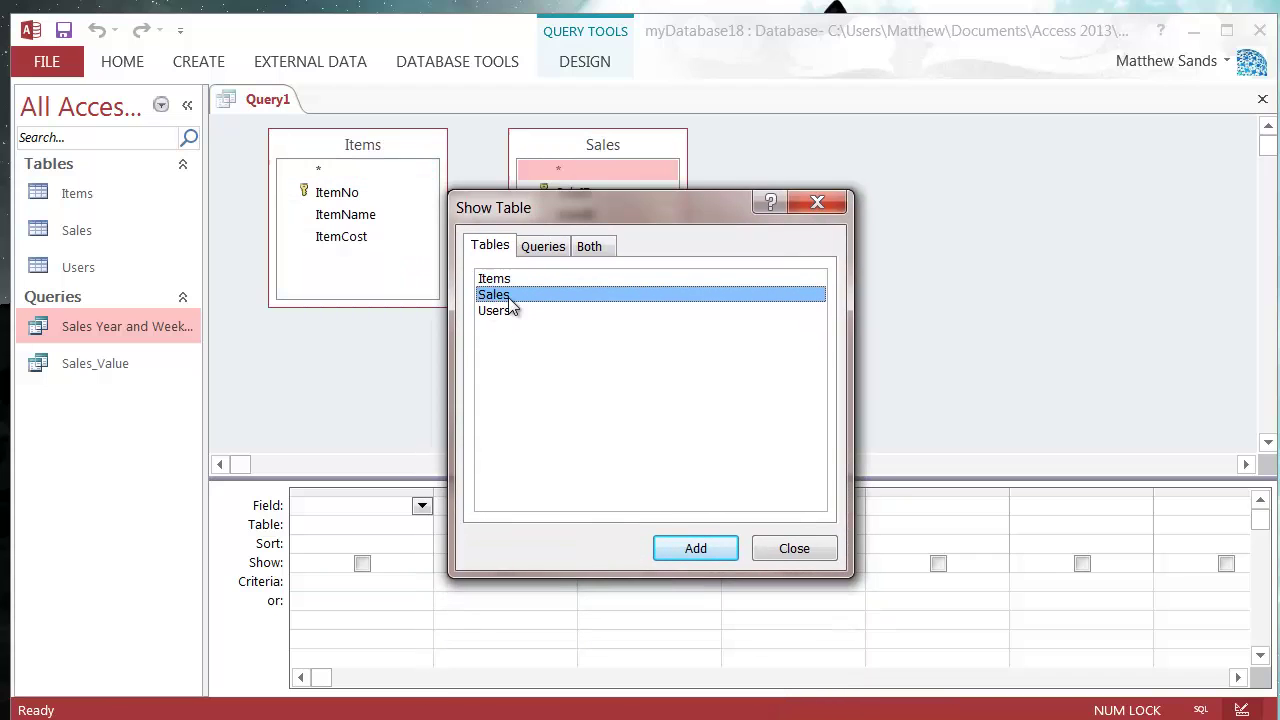
click(794, 549)
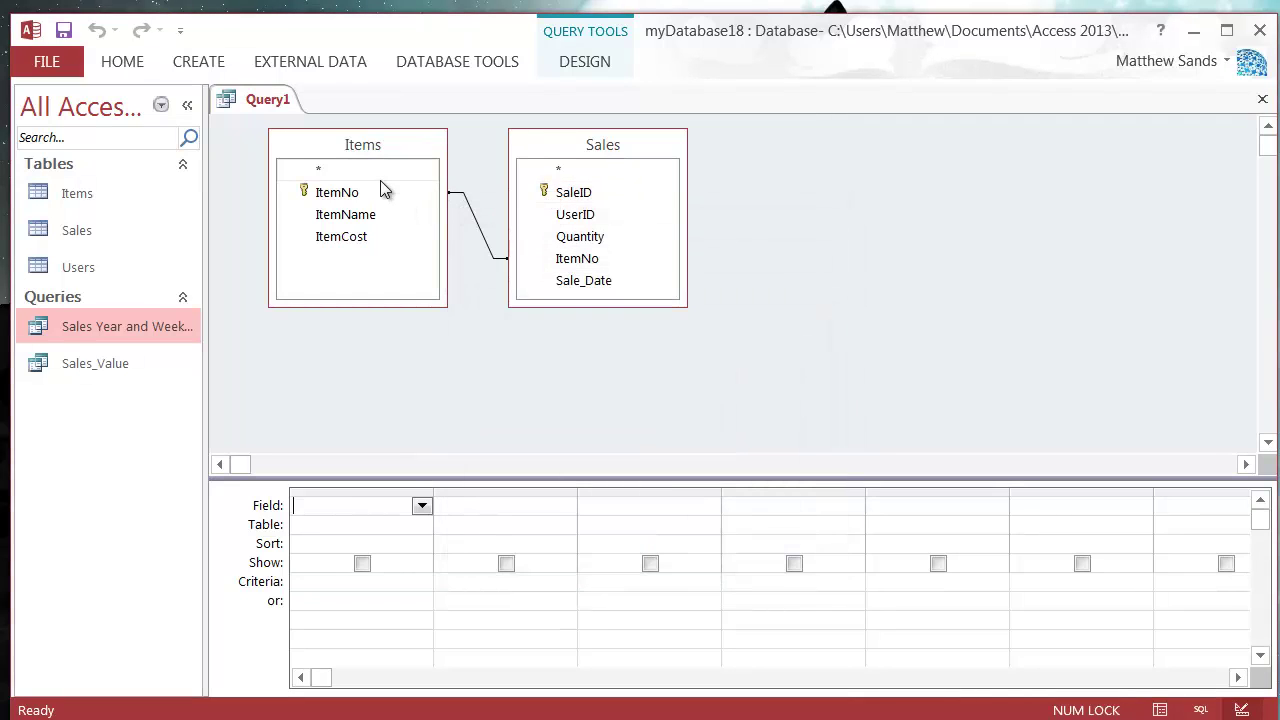
- Open the Expression Builder for the first field and enter 'Sale Value: IIF('
right_click(318, 506)
click(388, 661)
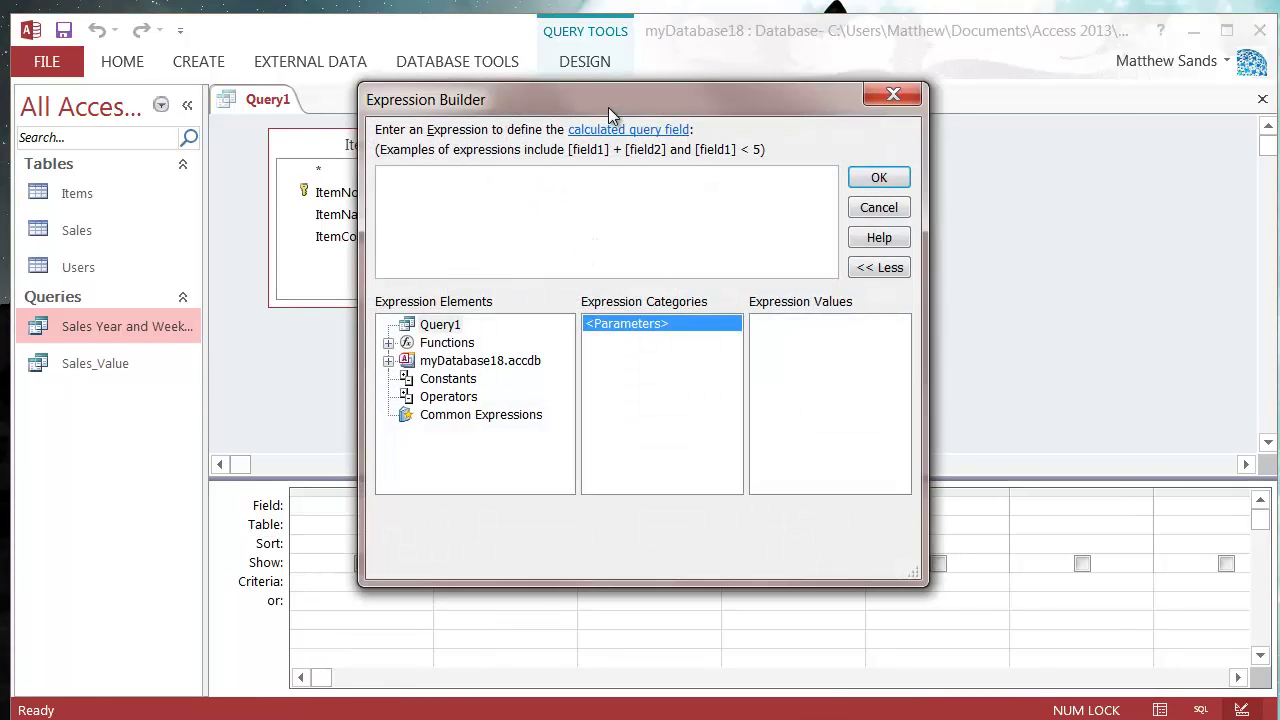
drag(608, 107, 884, 181)
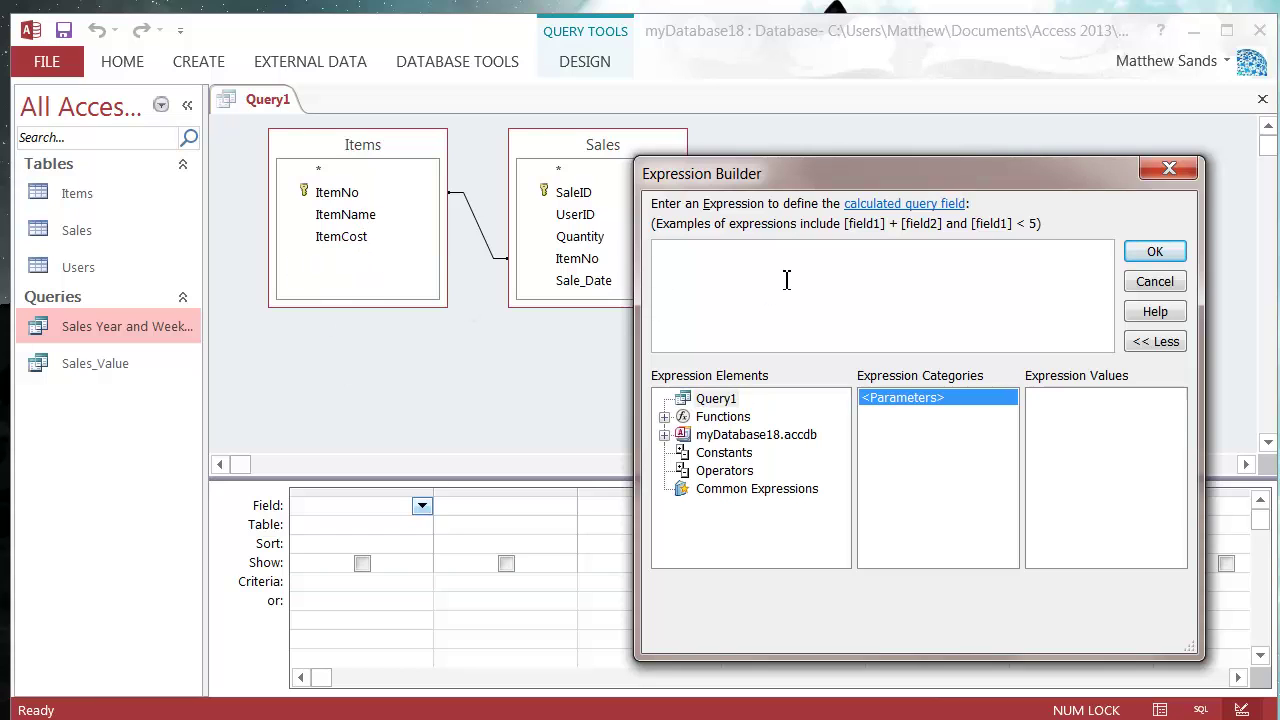
text(Sale Value:)
drag(801, 182, 908, 179)
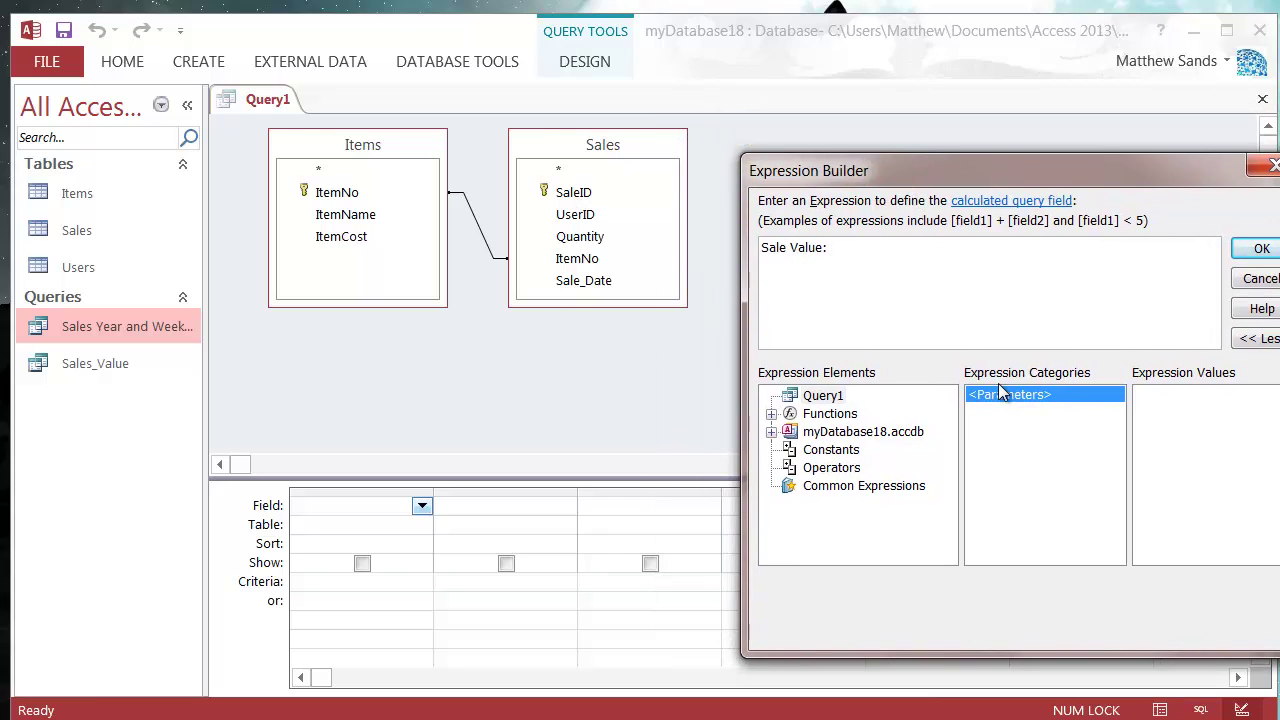
text(IIF()
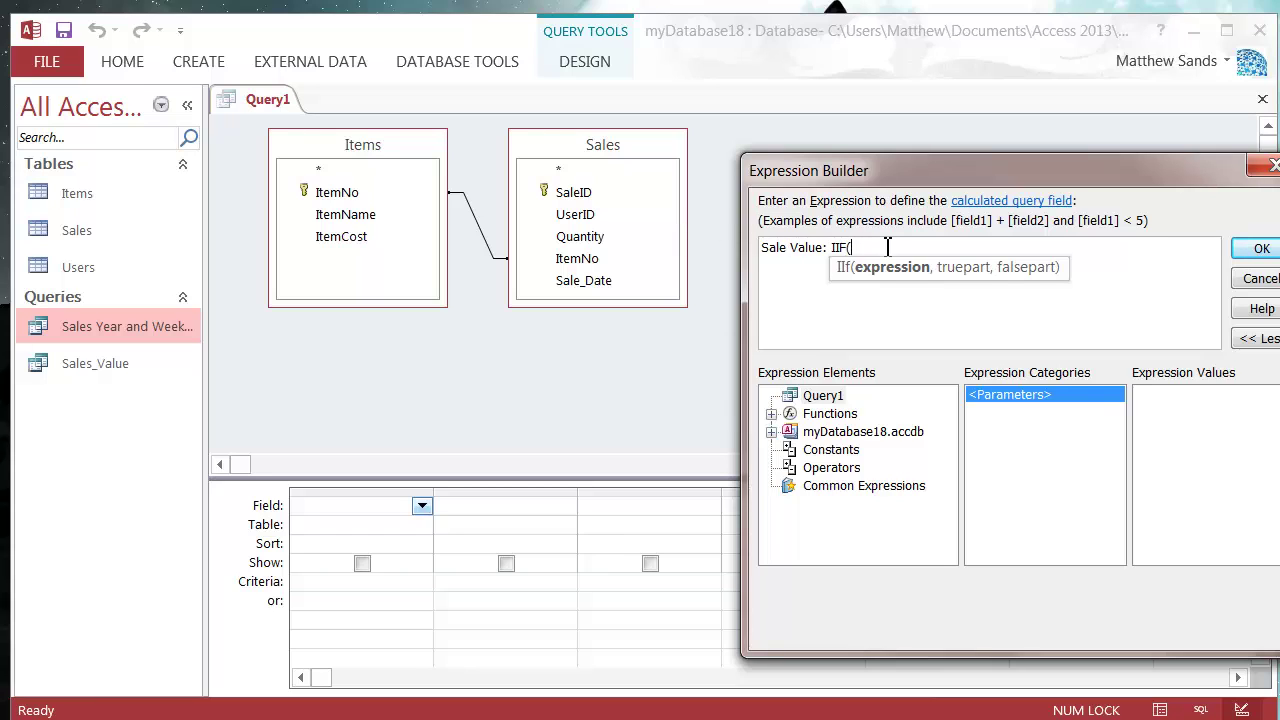
- Complete the expression as IIF([Items]![ItemCost]>3,"High Value","Low Value") and accept it
text(Ite)
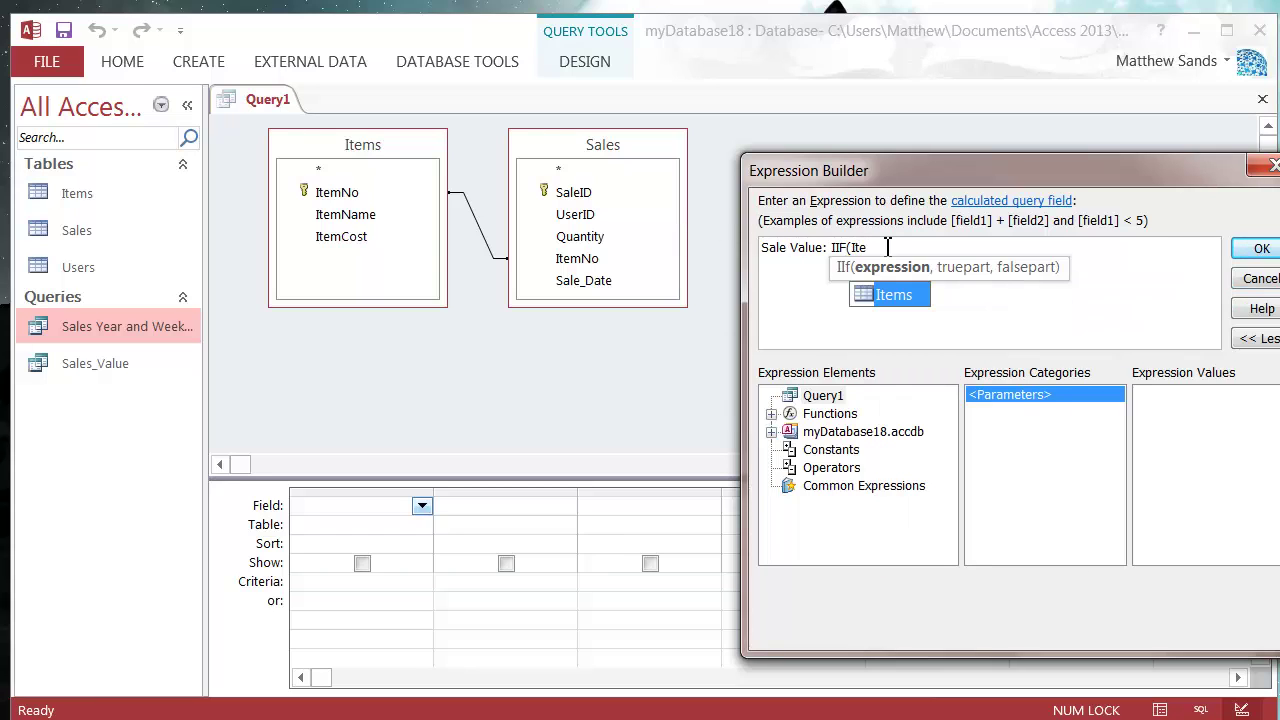
text(ms)
key(Tab)
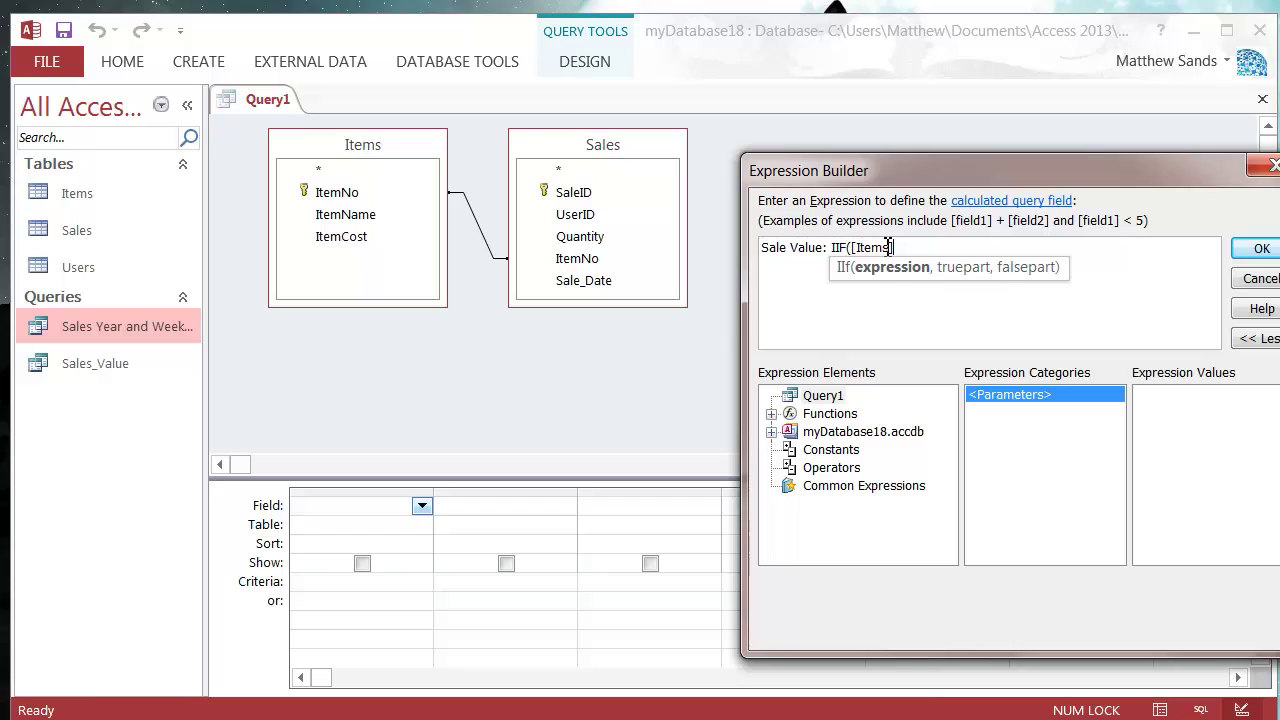
text(!)
key(Tab)
text(,)
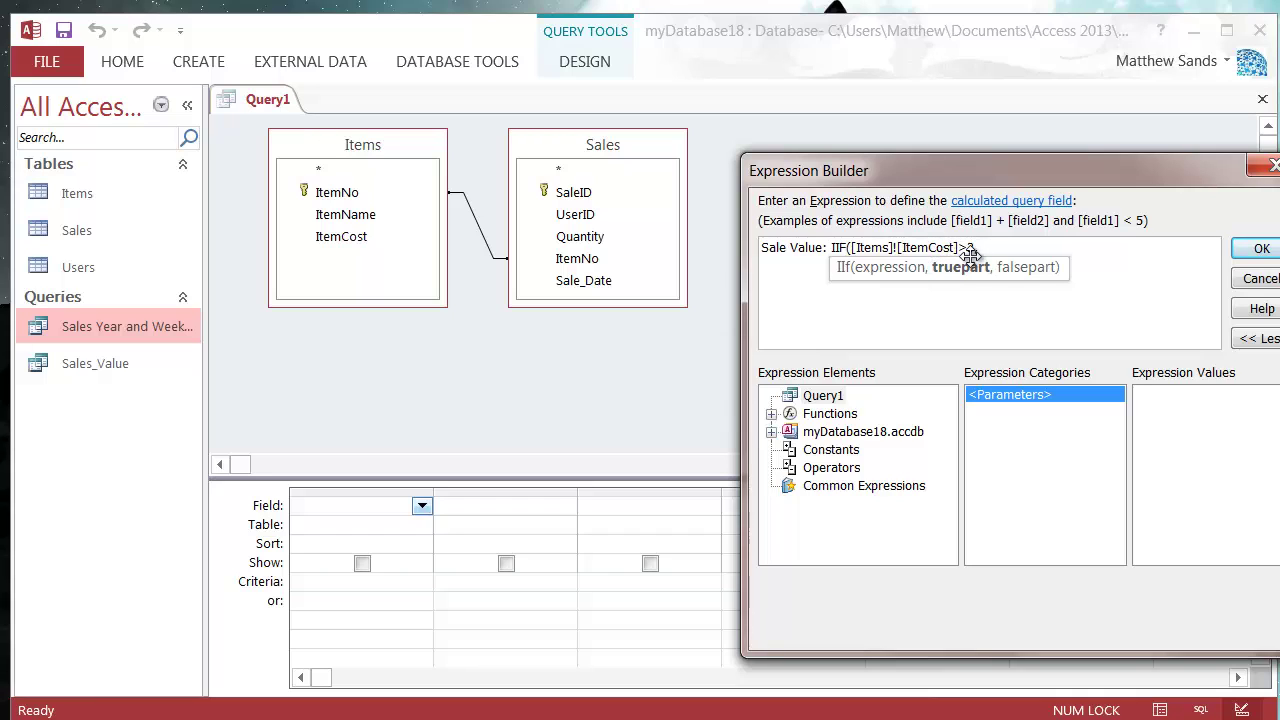
text(,"High Value",)
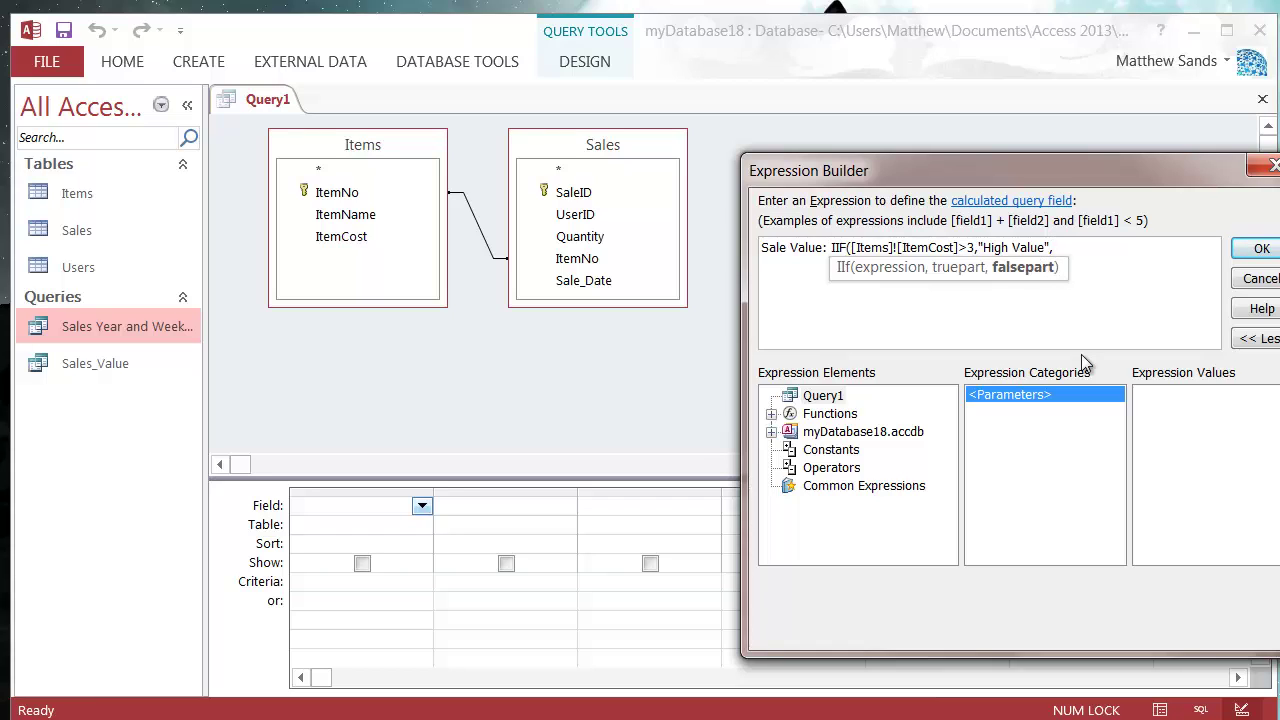
text("Low Value"))
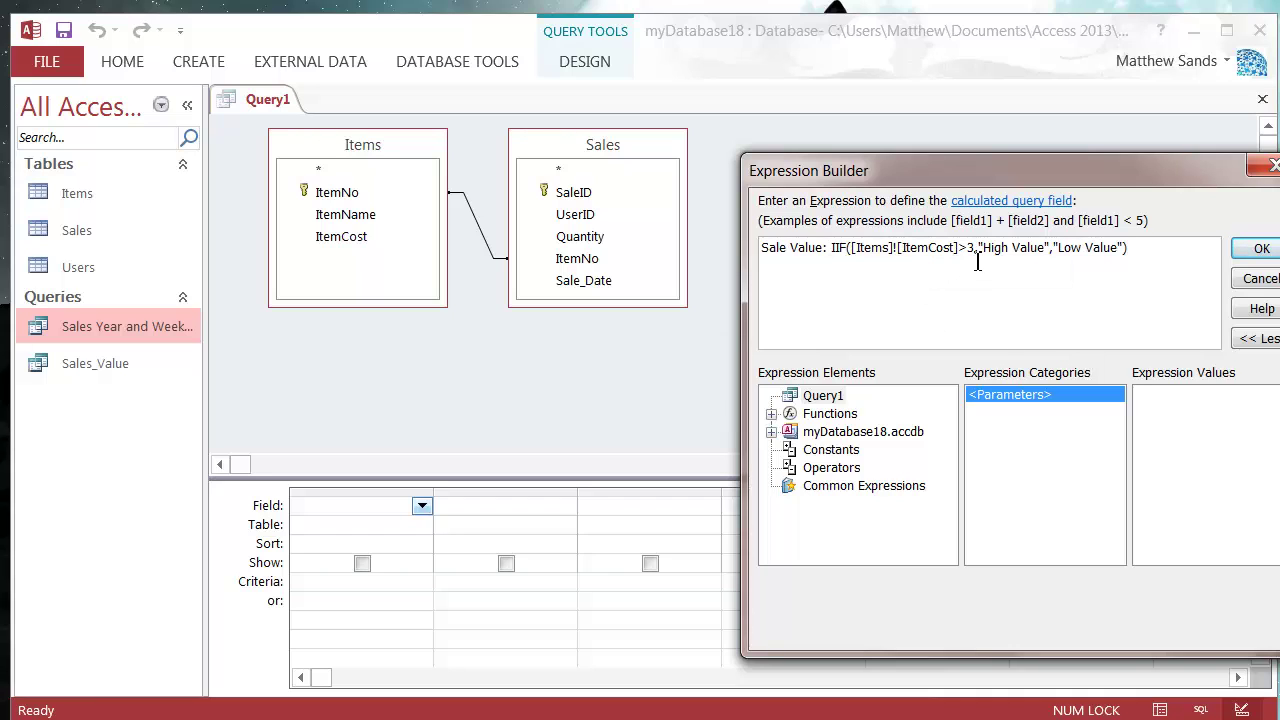
drag(976, 256, 849, 252)
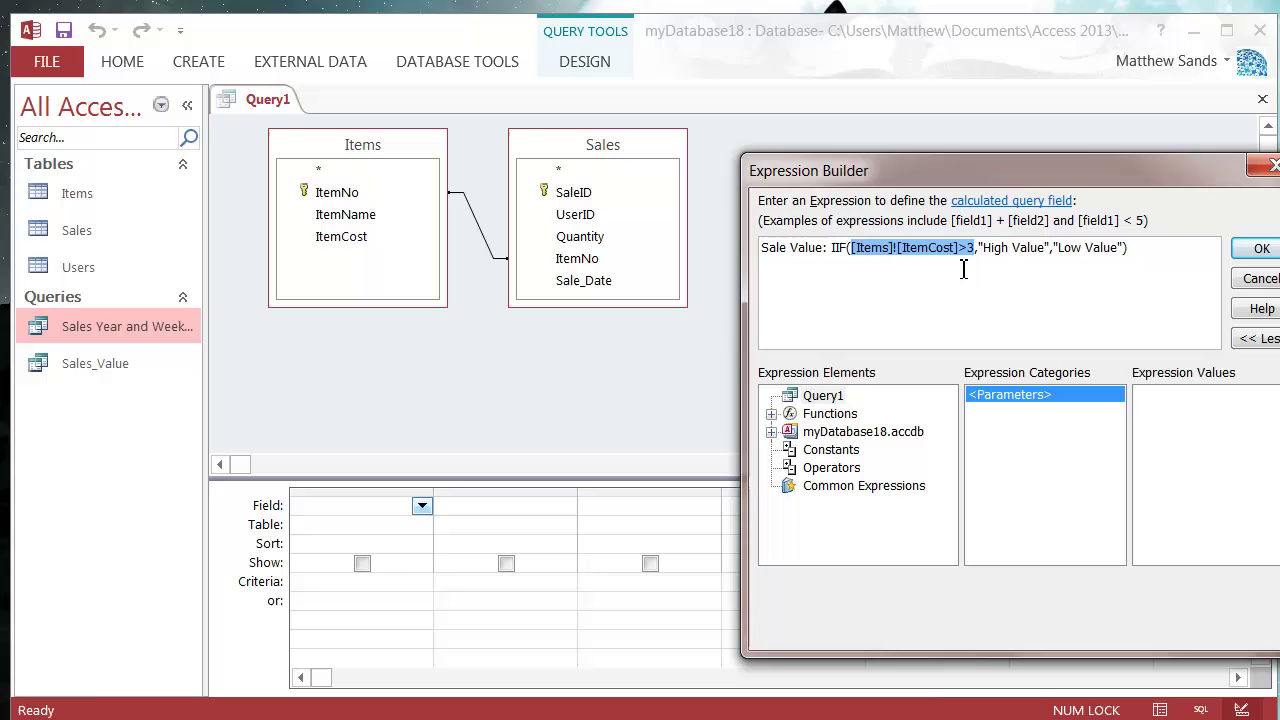
drag(978, 250, 1124, 250)
click(1163, 252)
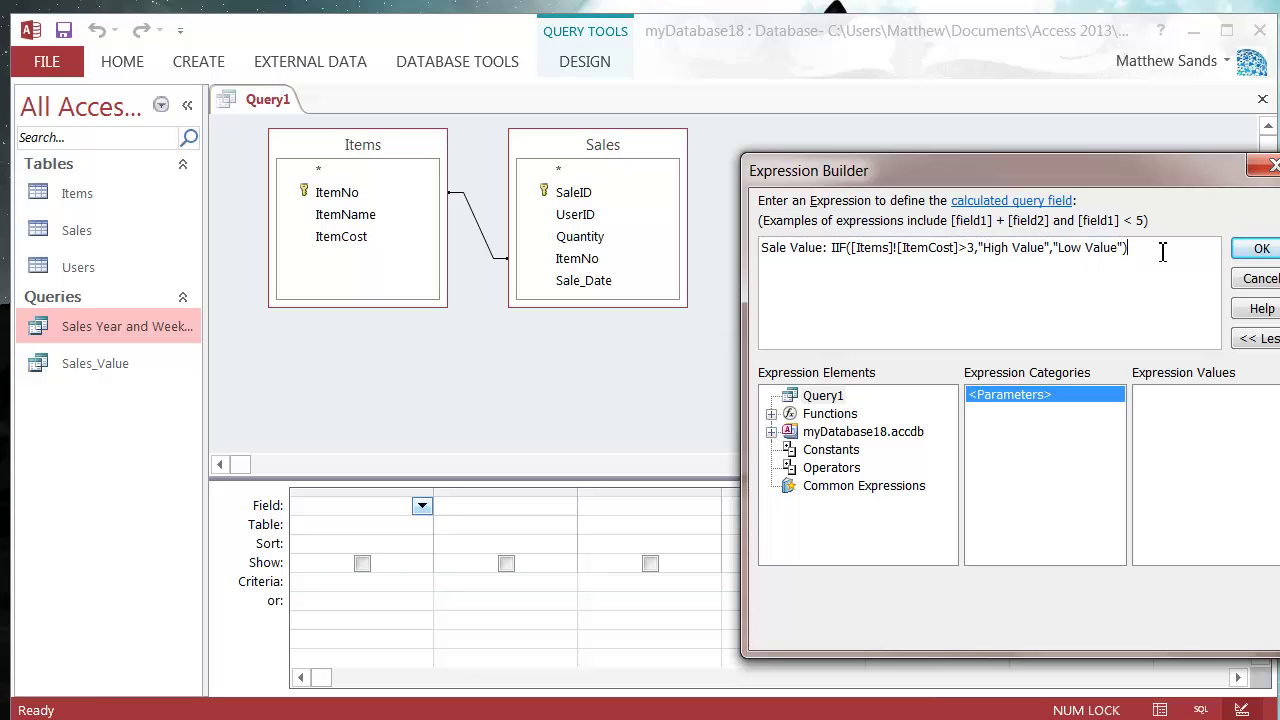
click(1254, 259)
- Run the query in Datasheet View, where all 10 records show Low Value
click(457, 506)
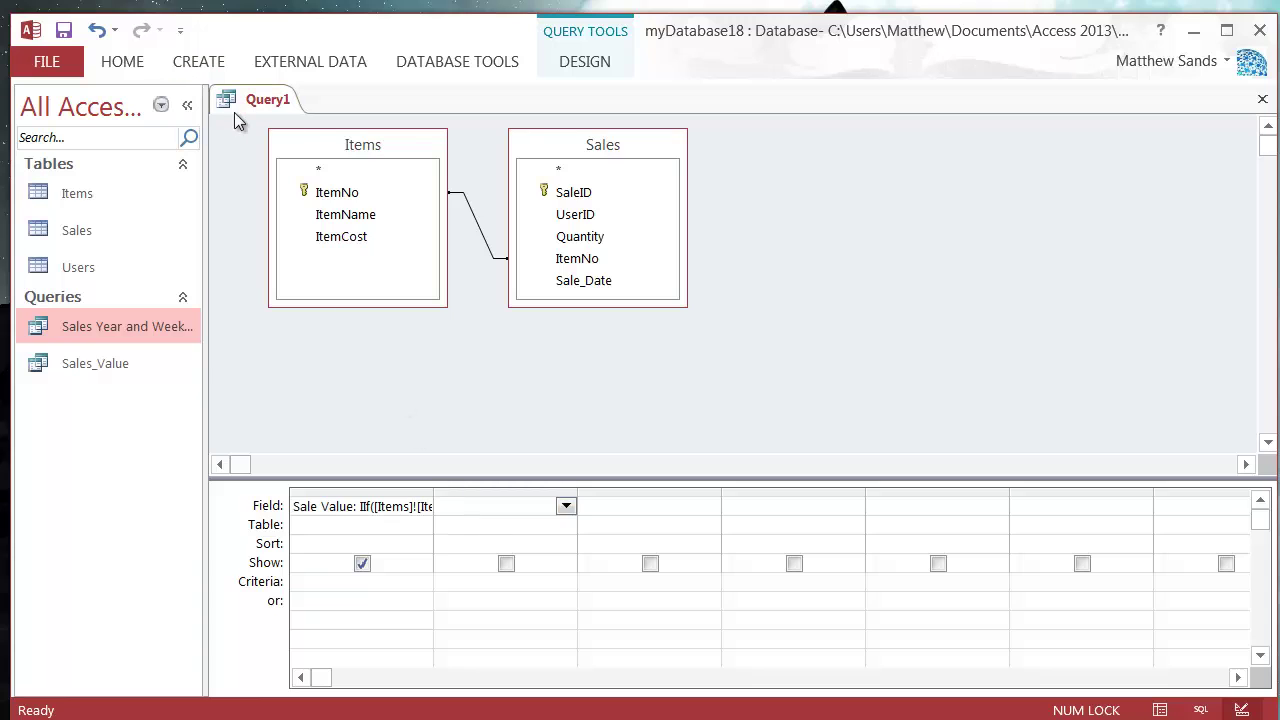
right_click(252, 101)
click(346, 267)
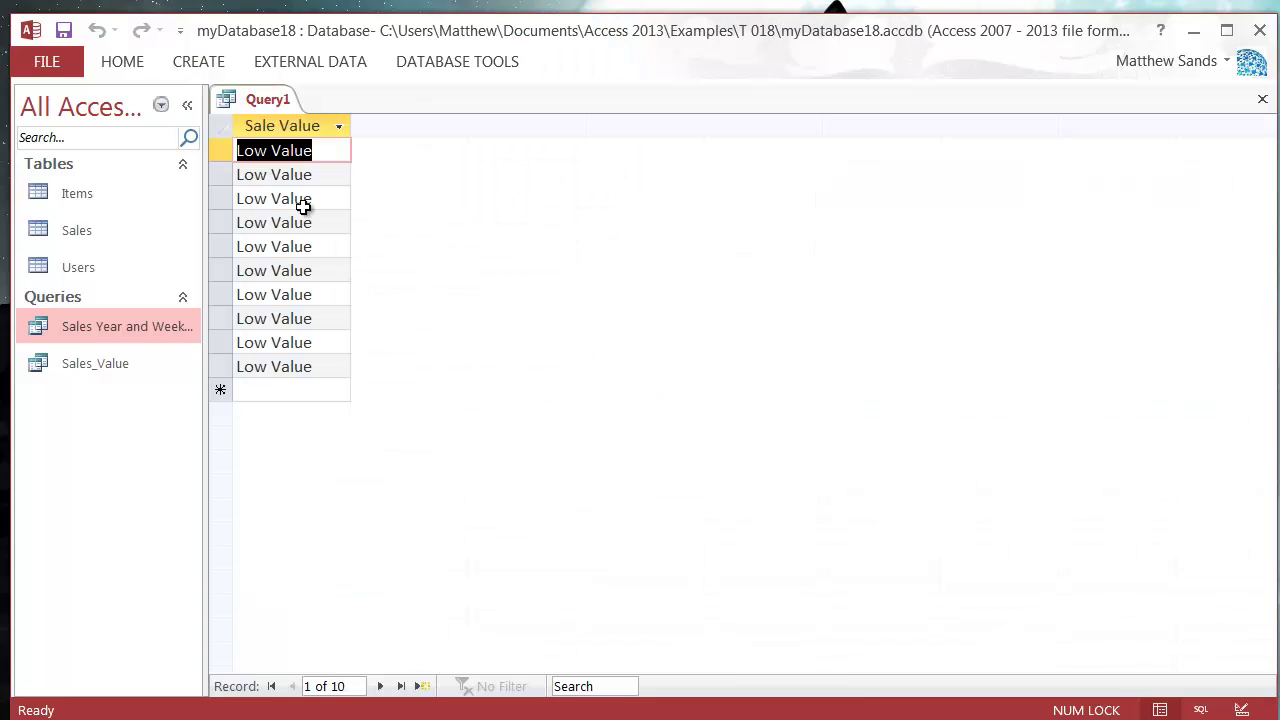
click(343, 183)
right_click(262, 105)
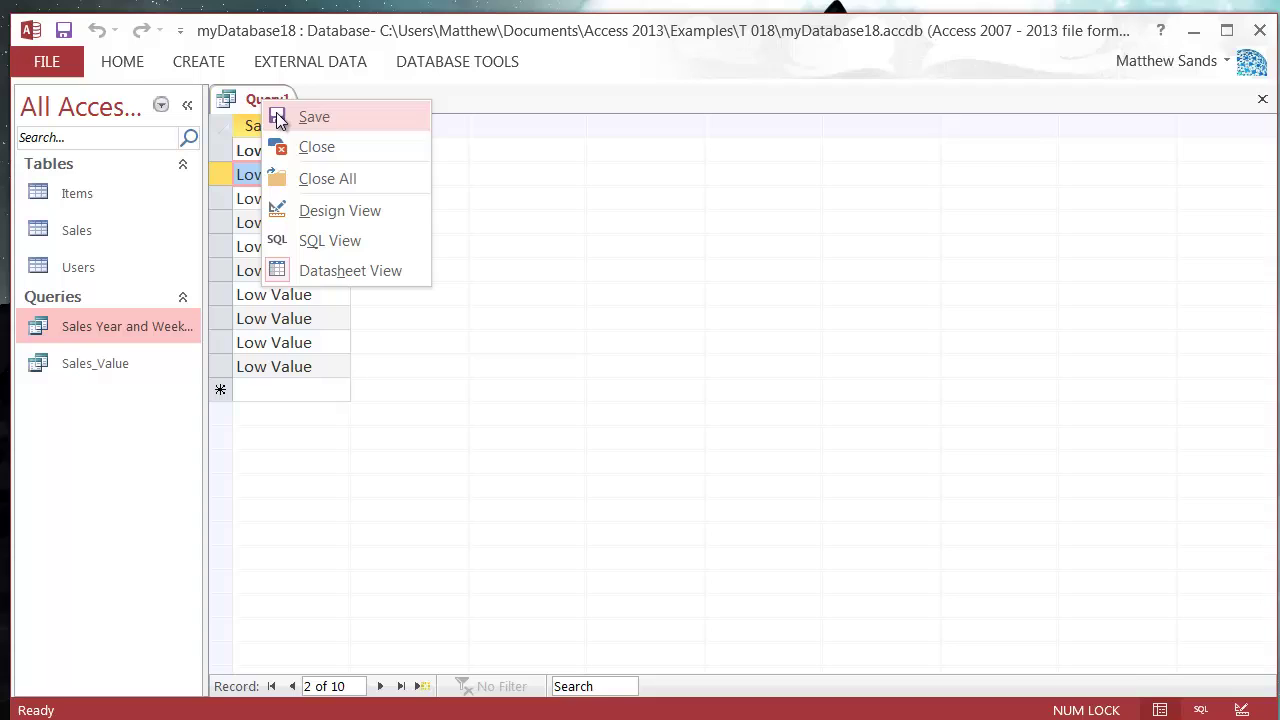
key(Escape)
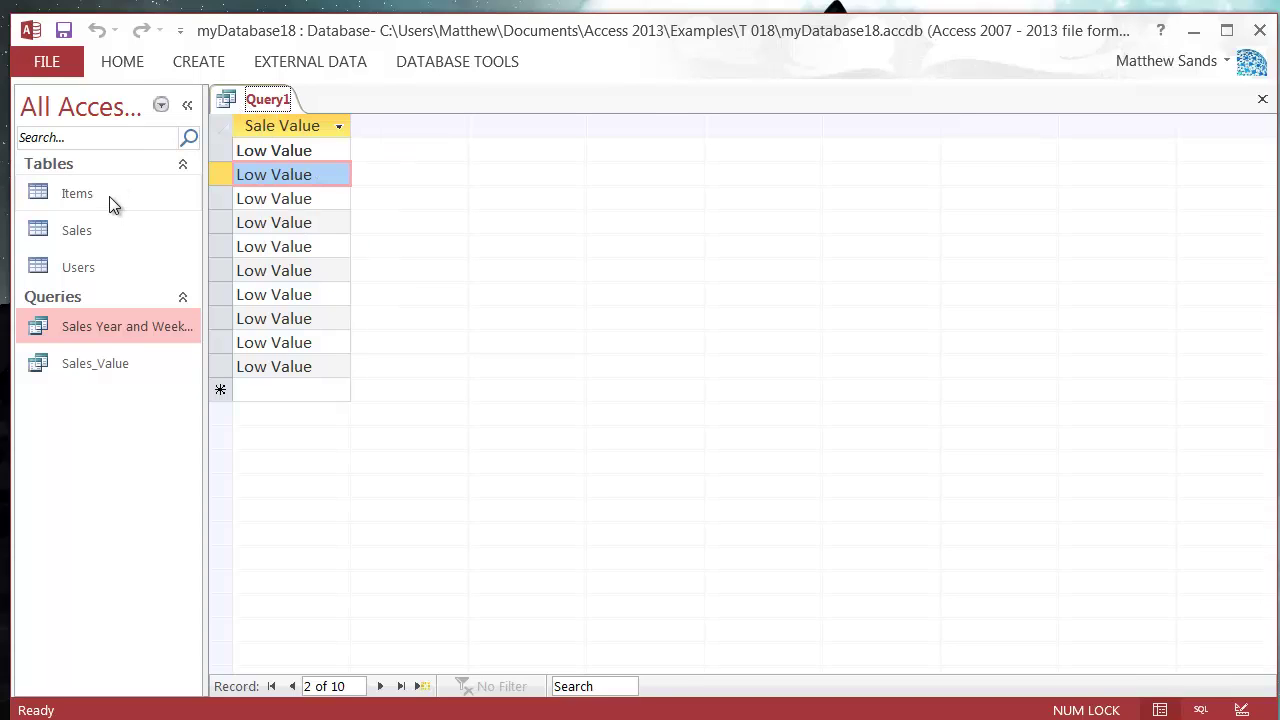
- Change Choclate Cake's ItemCost to £4.00 in the Items table and close it
double_click(109, 196)
drag(554, 150, 626, 151)
text(4)
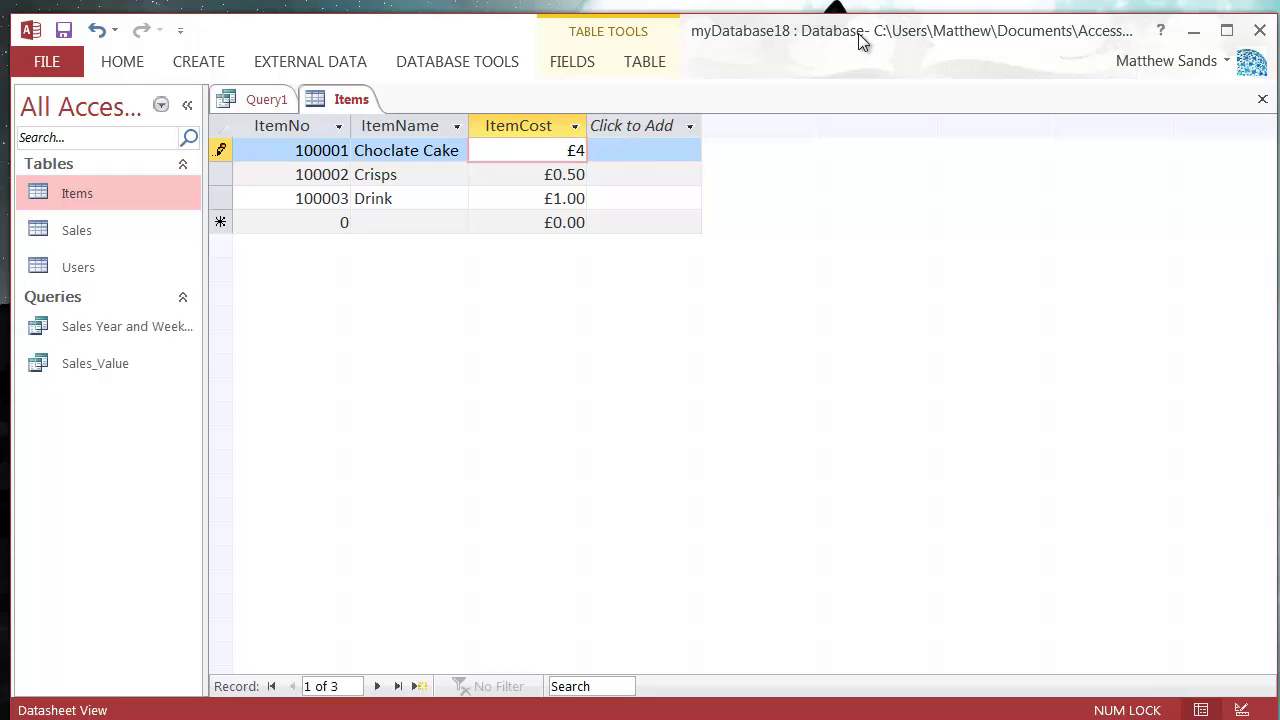
click(586, 174)
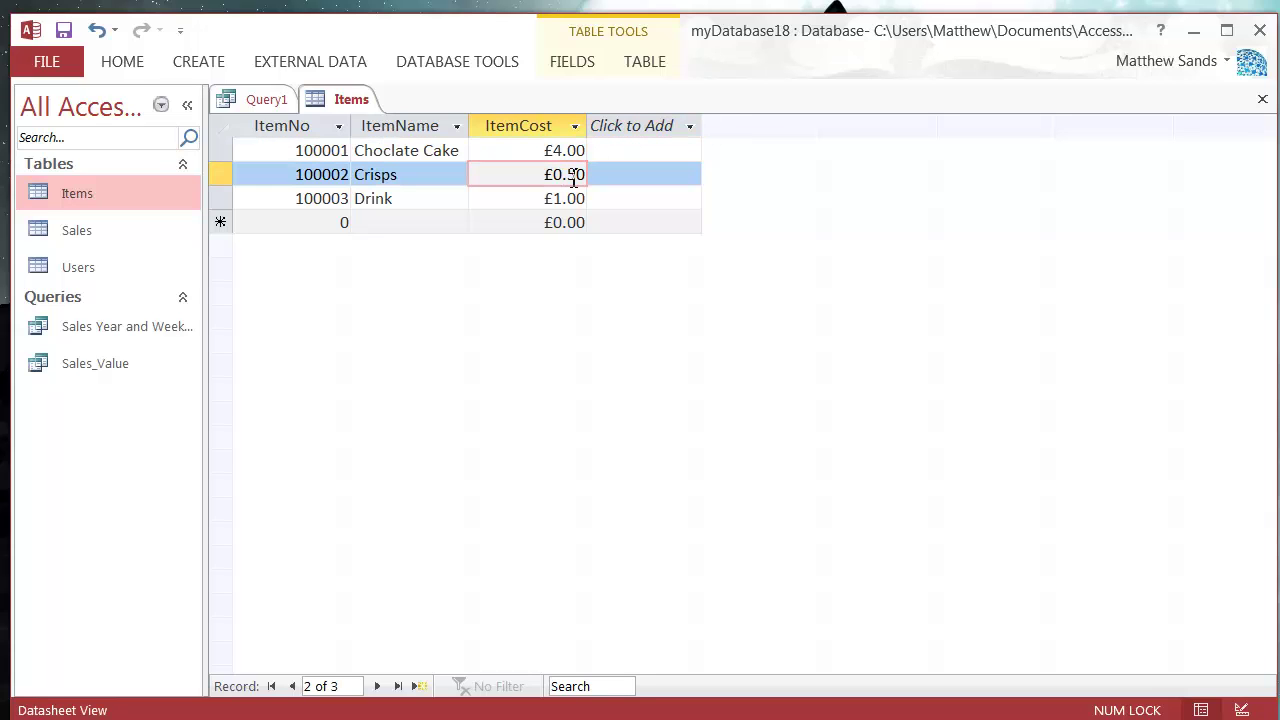
right_click(342, 102)
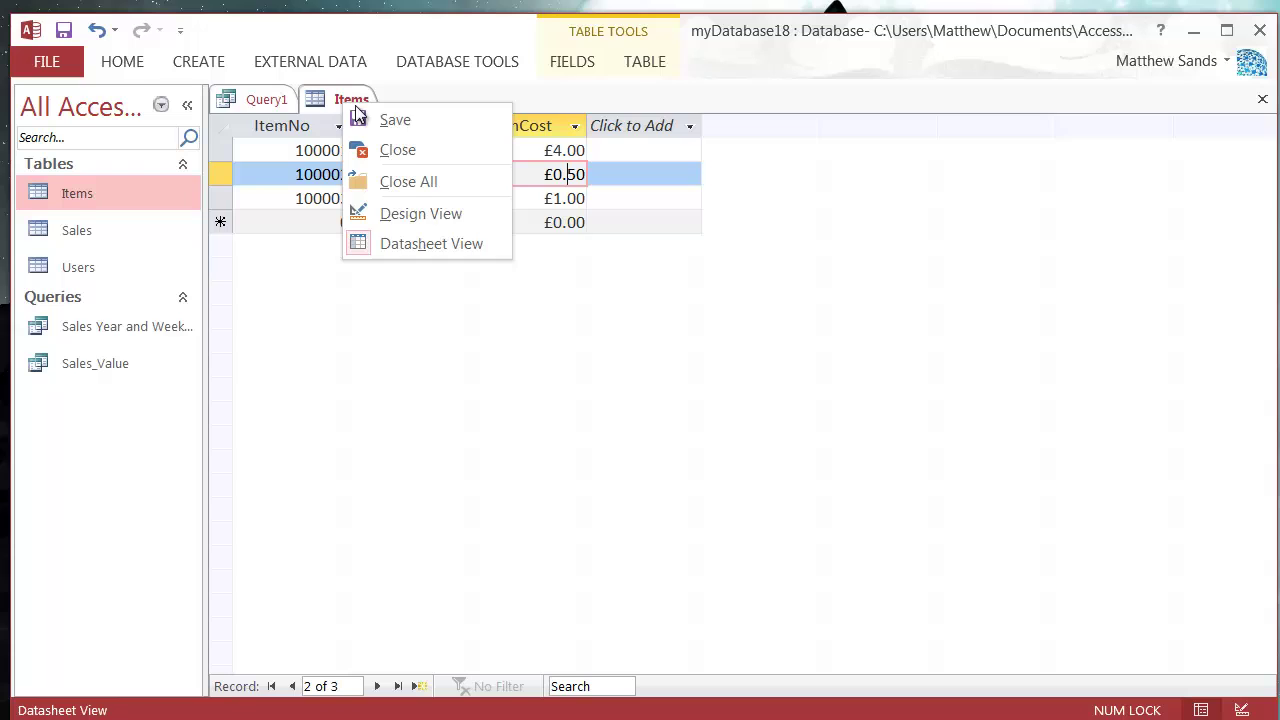
click(404, 150)
- Rerun Query1 and check that four records now read High Value
right_click(257, 100)
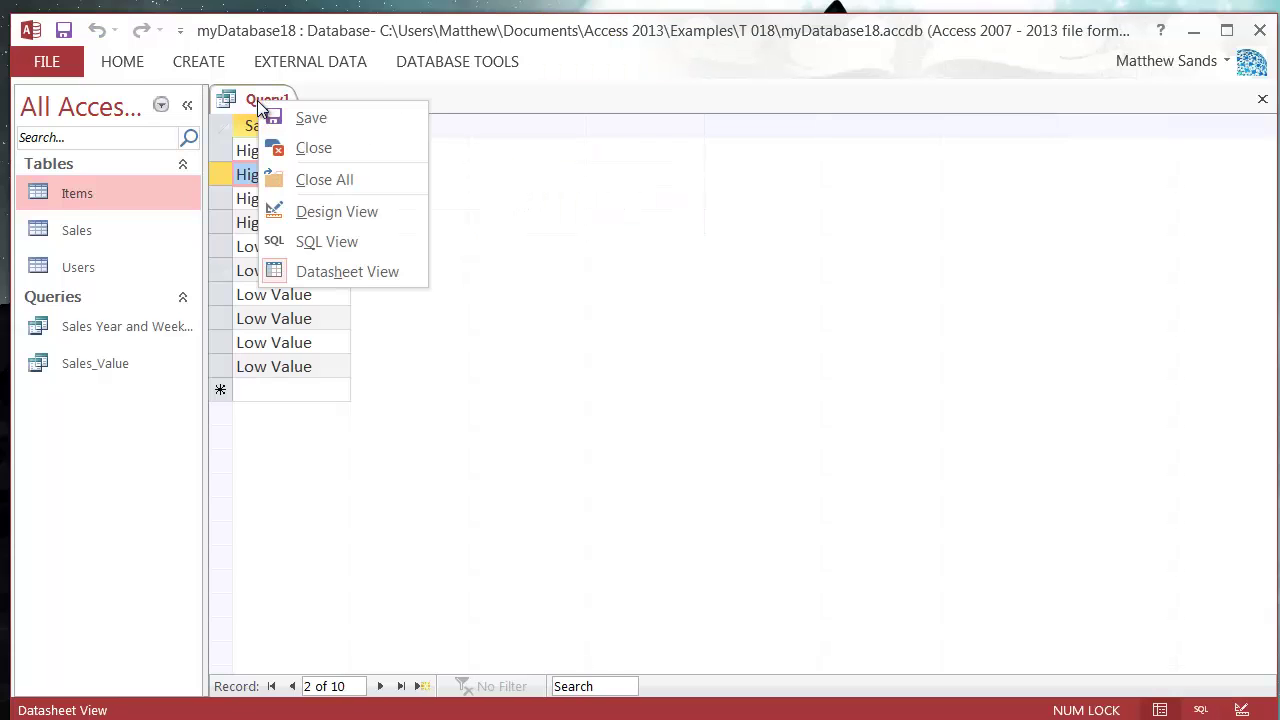
click(317, 205)
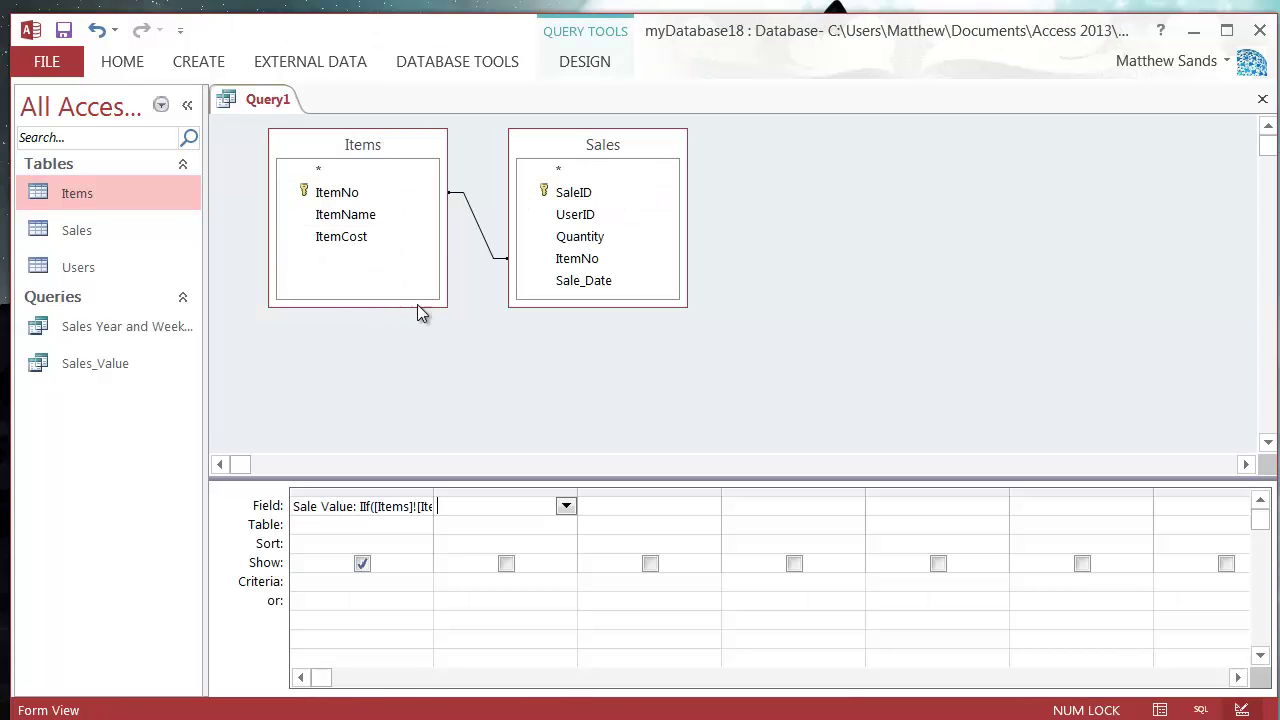
right_click(255, 100)
click(322, 268)
click(334, 200)
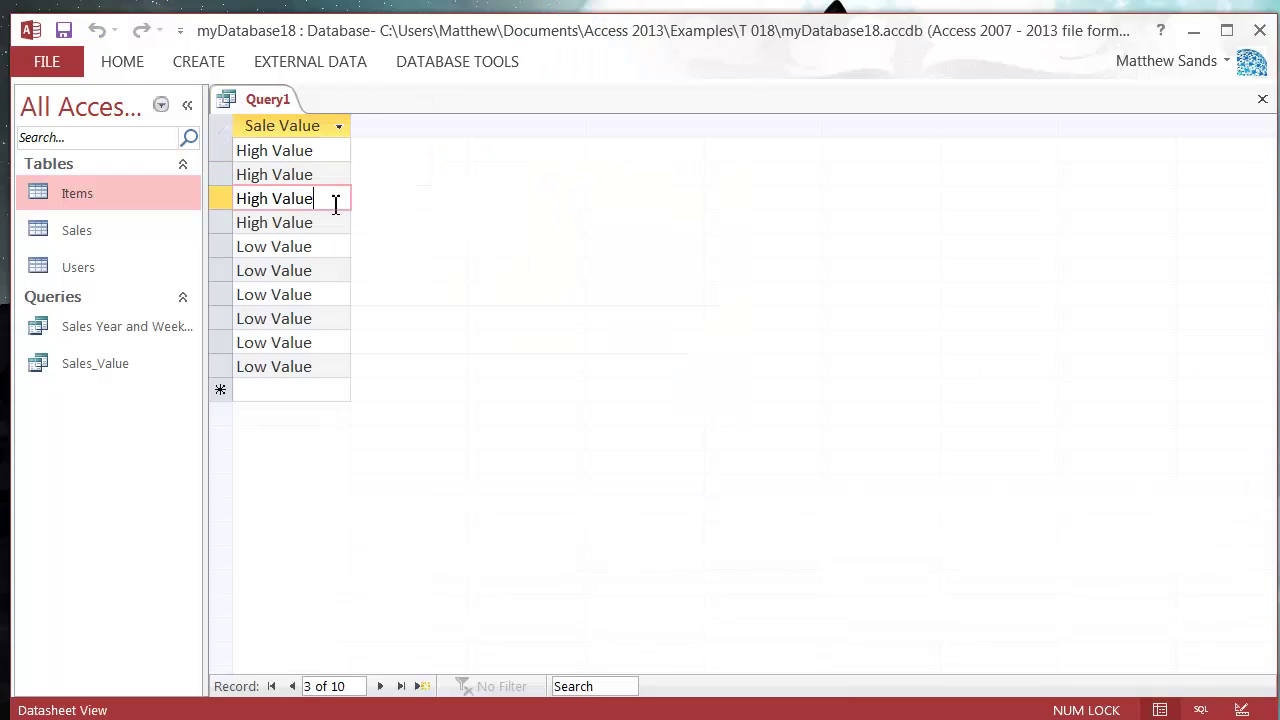
click(322, 226)
click(317, 246)
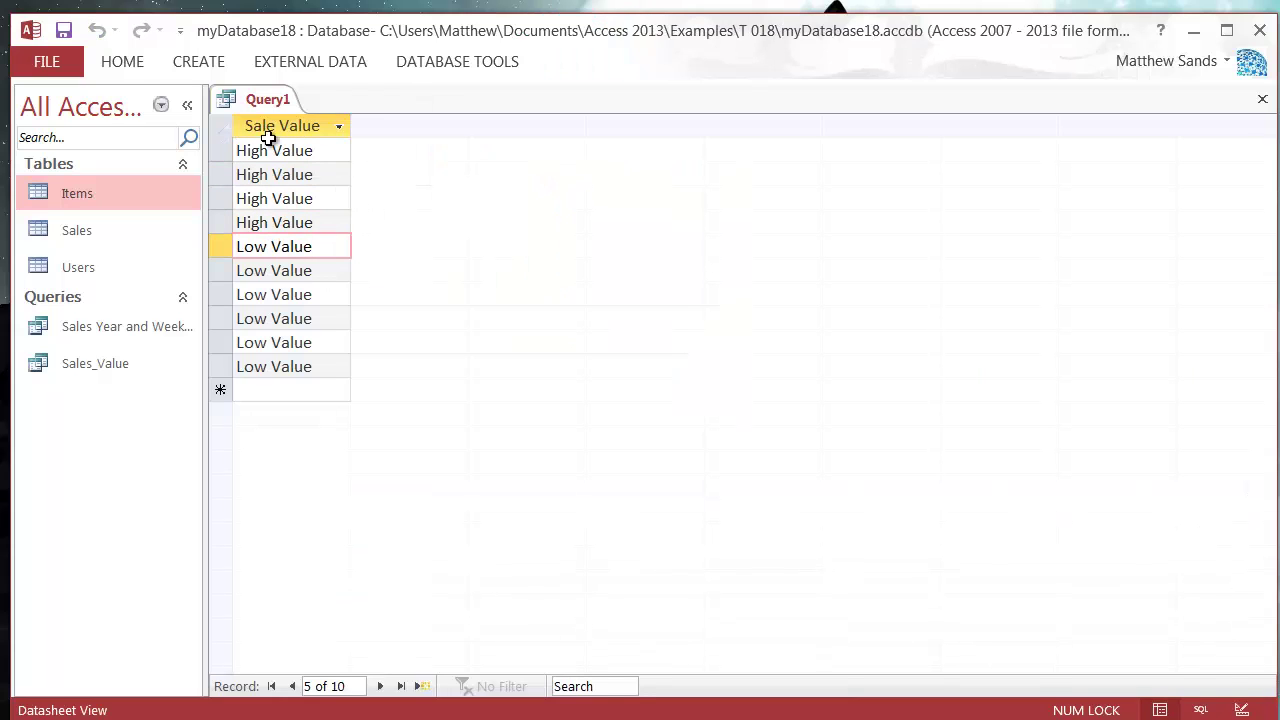
right_click(275, 100)
- Back in Design View, add ItemName, SaleID and Sale_Date as query fields
click(351, 206)
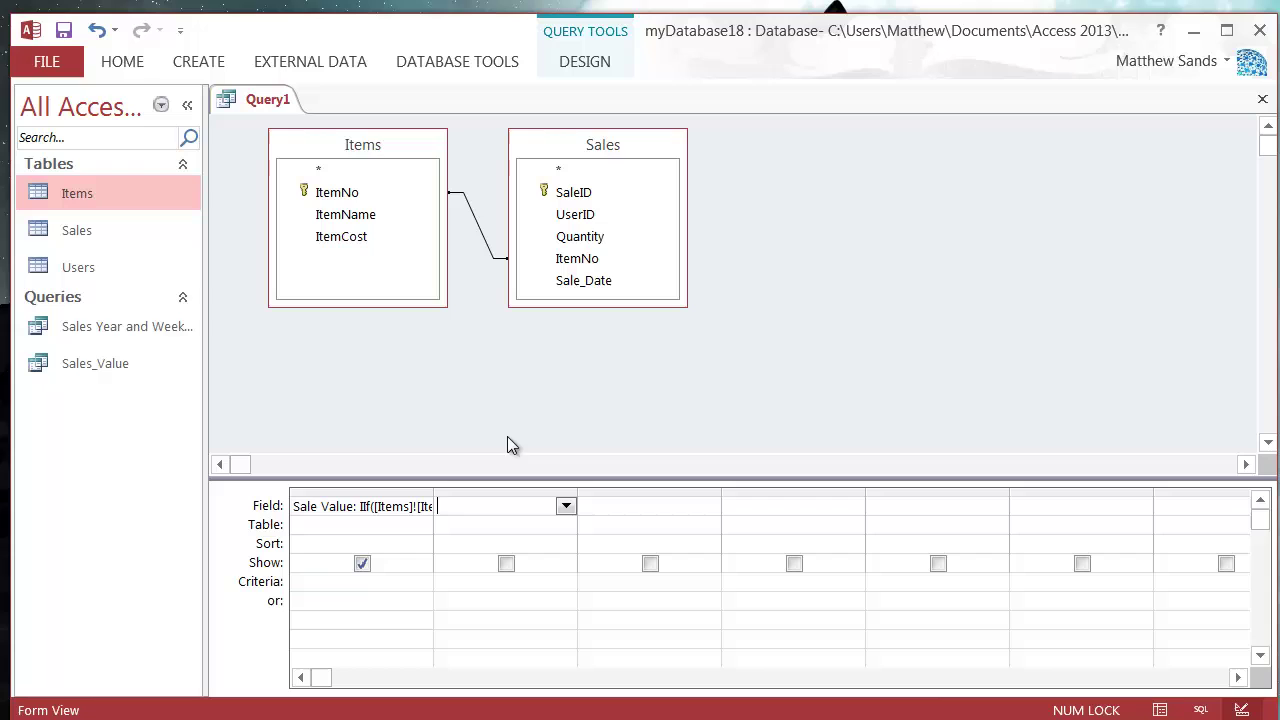
double_click(366, 215)
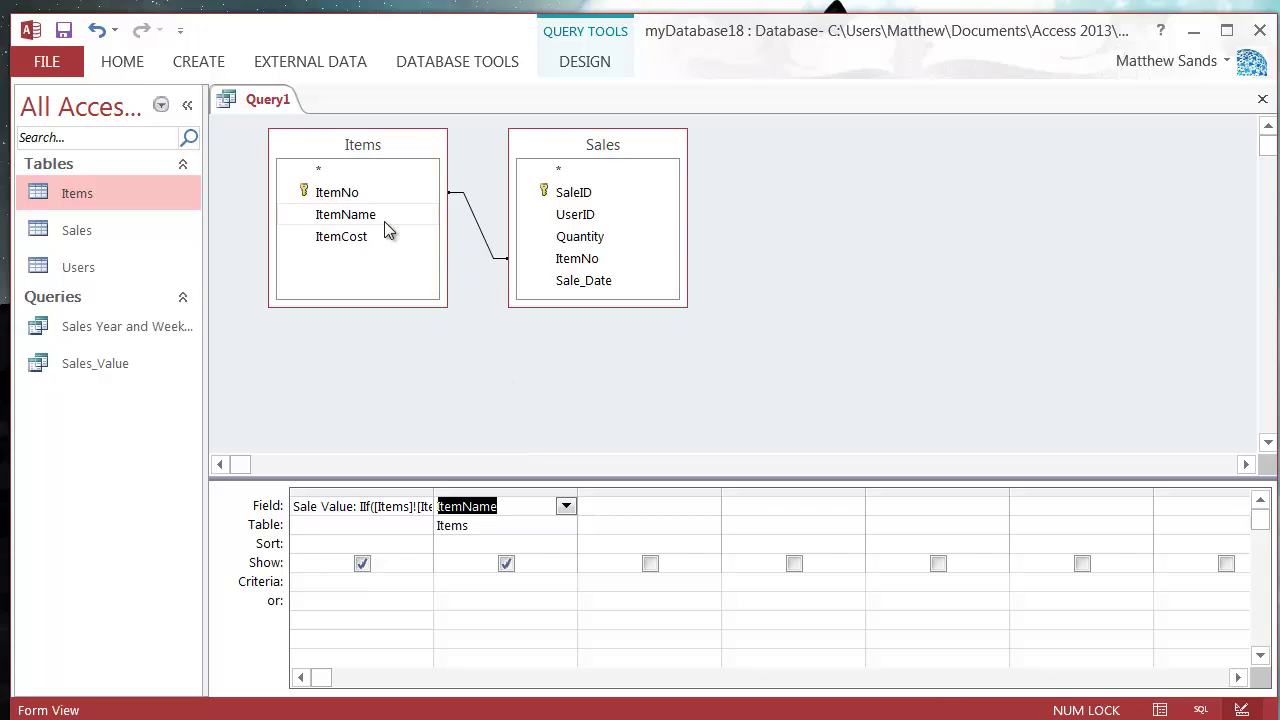
double_click(609, 190)
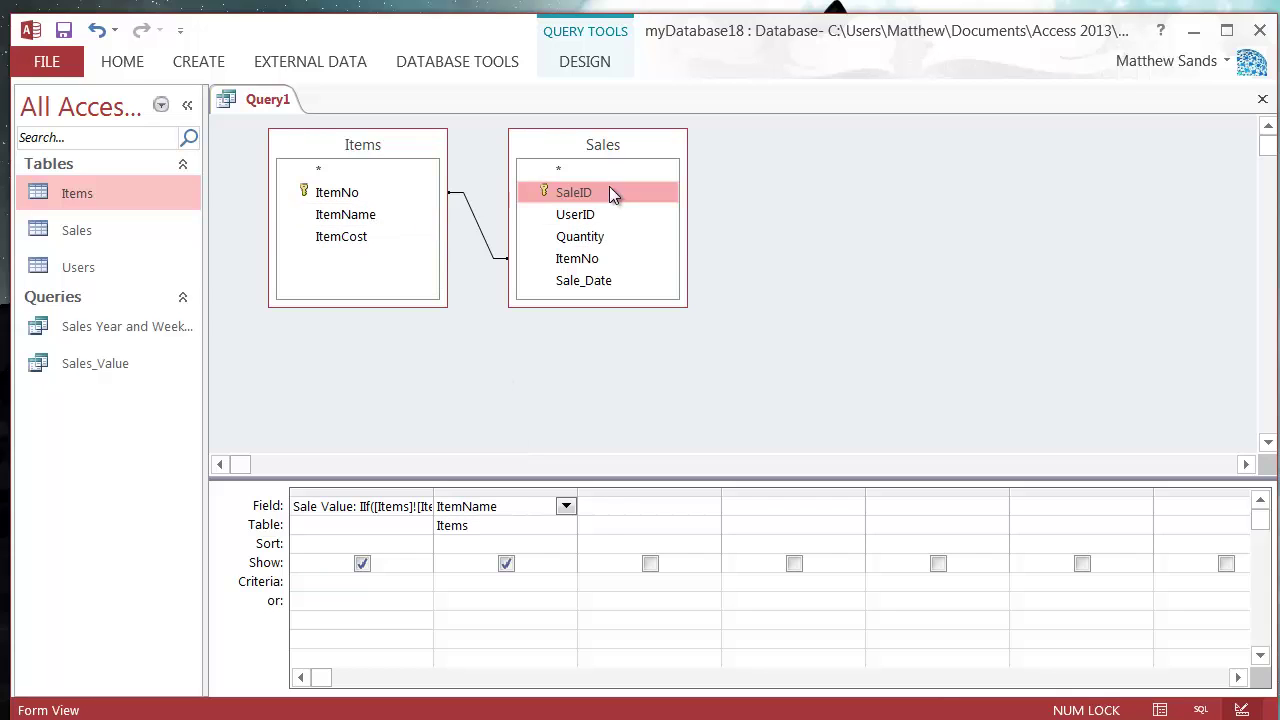
click(590, 282)
double_click(594, 288)
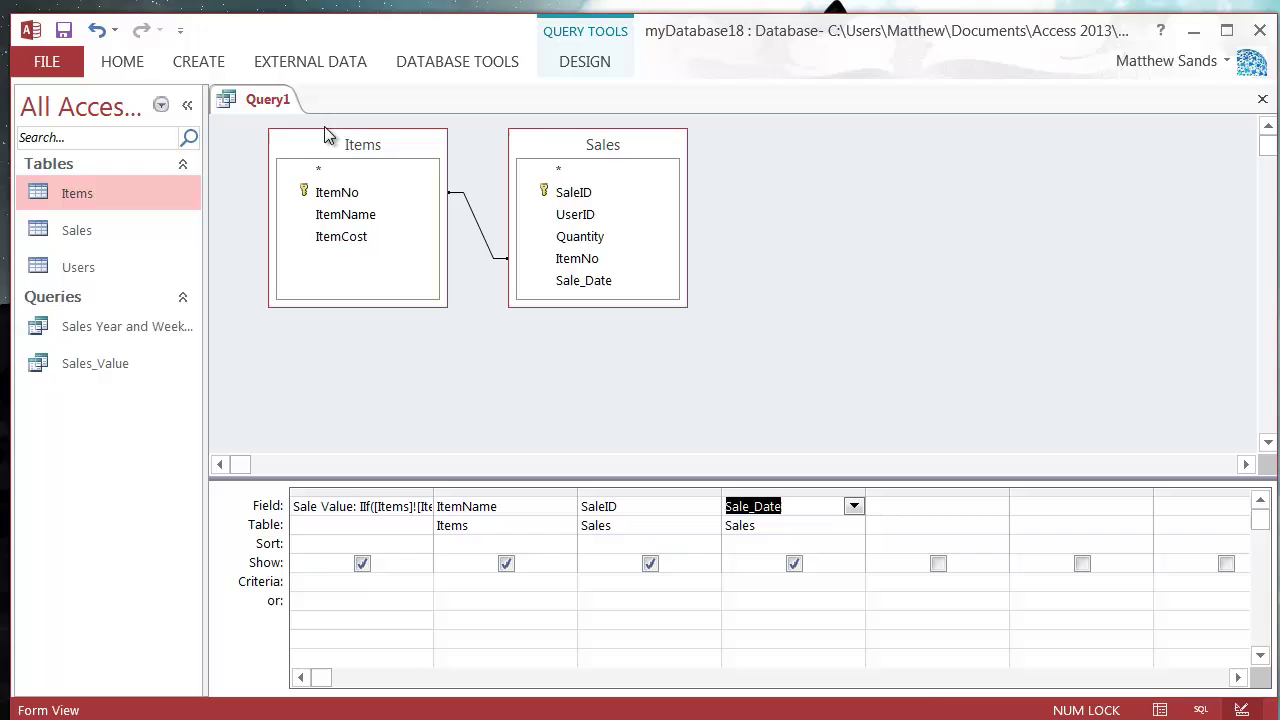
- Review the ten results in Datasheet View, then return to Design View
right_click(265, 106)
click(349, 274)
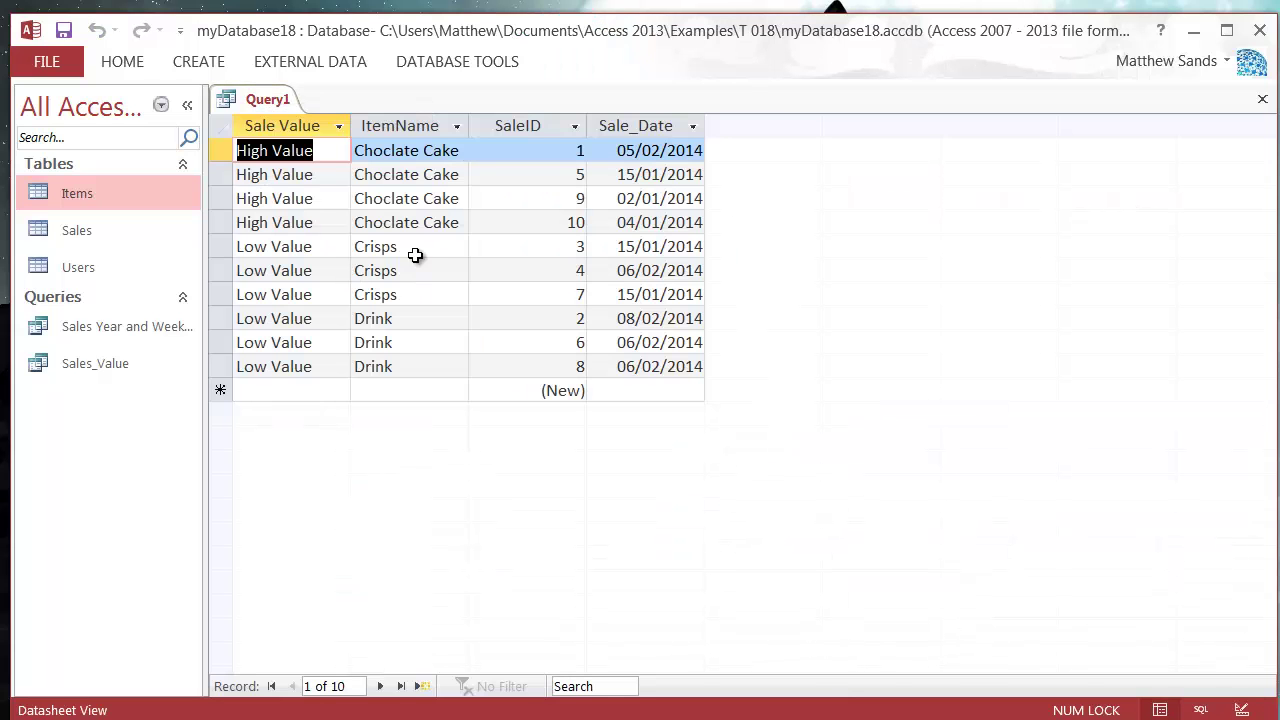
click(521, 152)
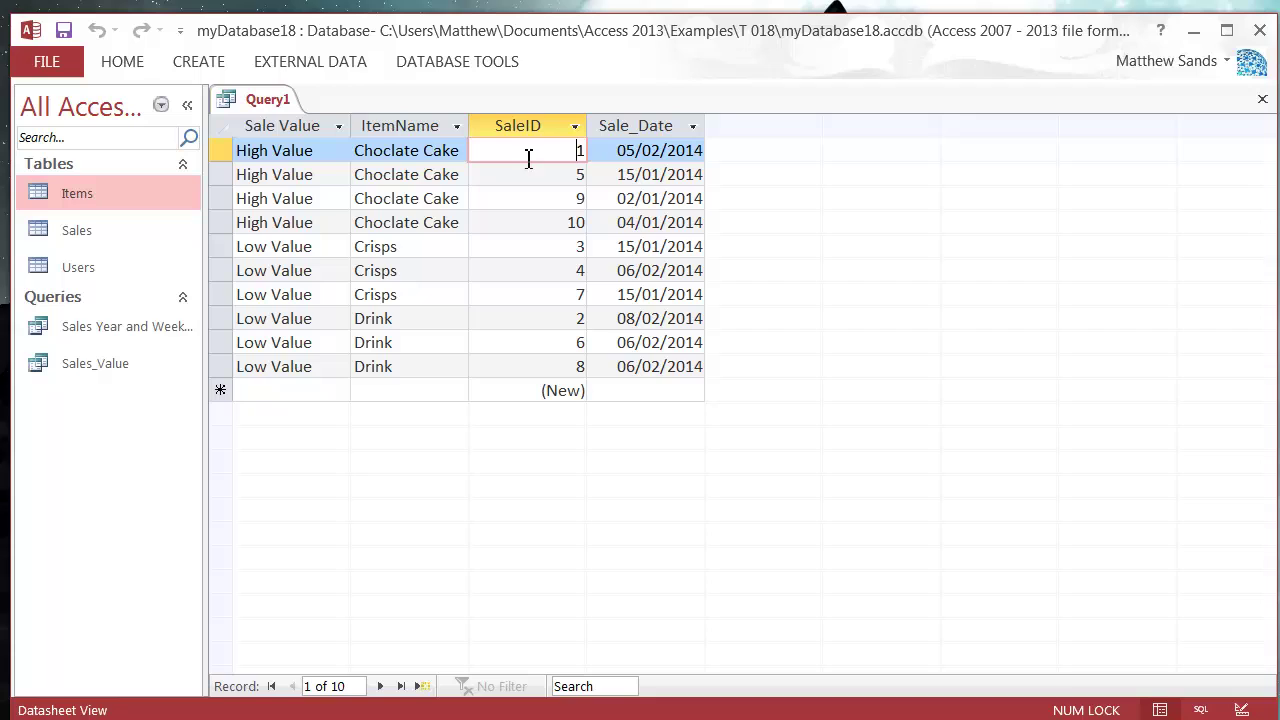
drag(607, 150, 723, 157)
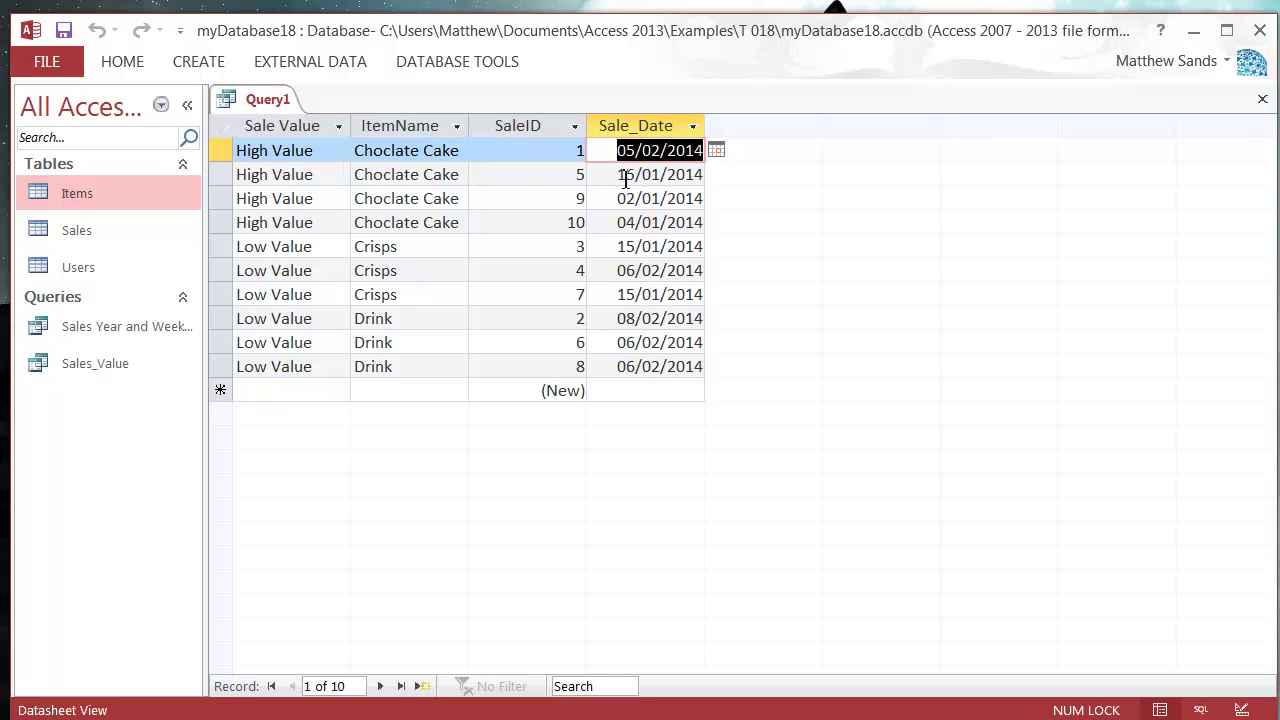
key(Down)
click(496, 190)
click(426, 316)
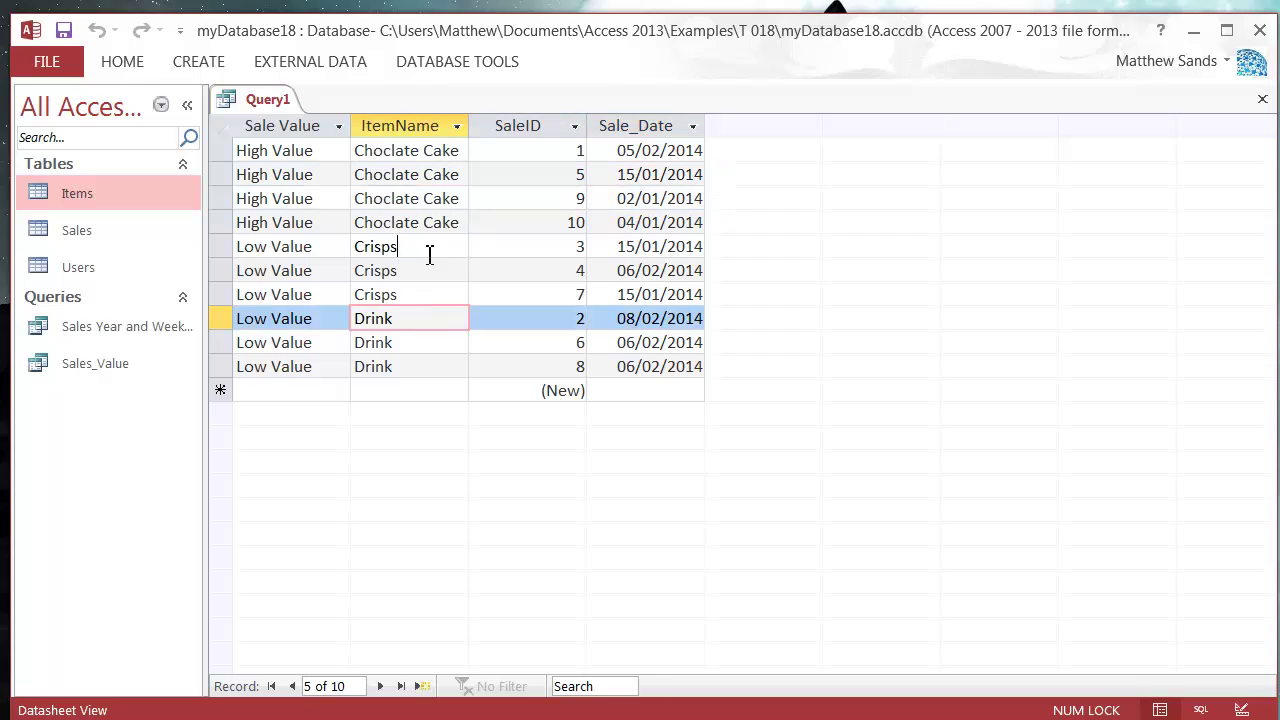
click(429, 249)
right_click(262, 108)
click(355, 221)
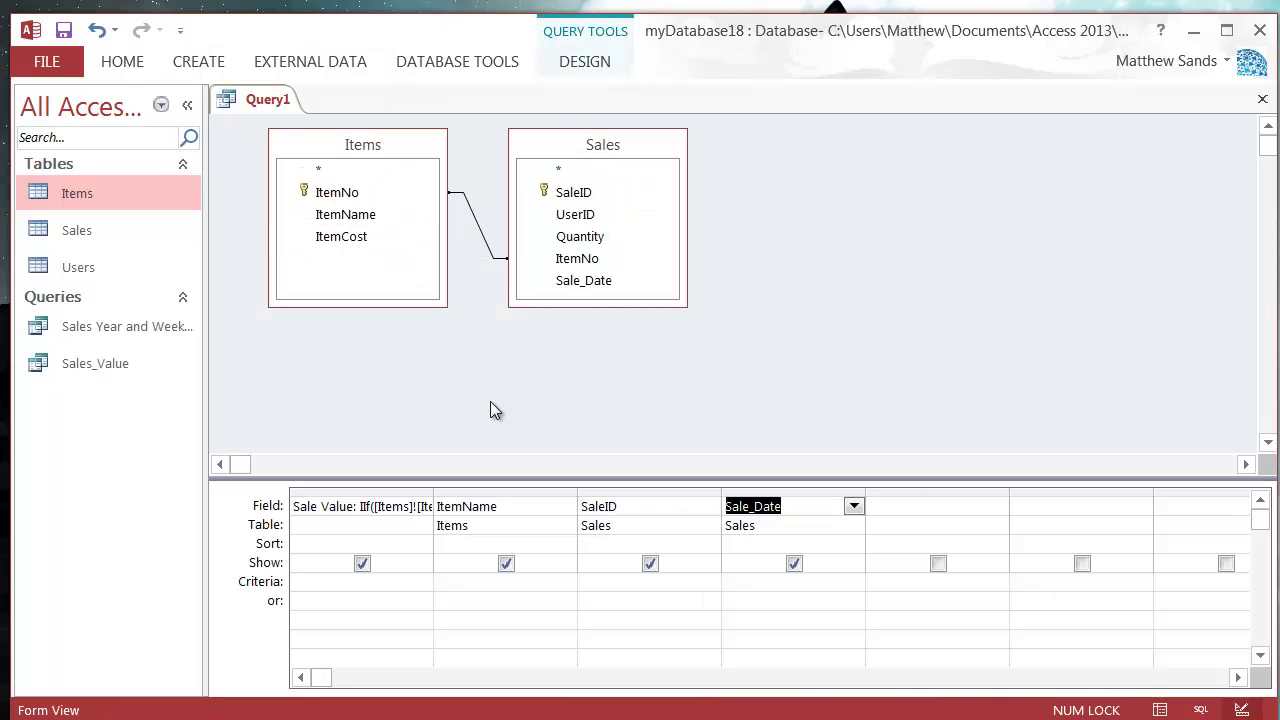
click(550, 543)
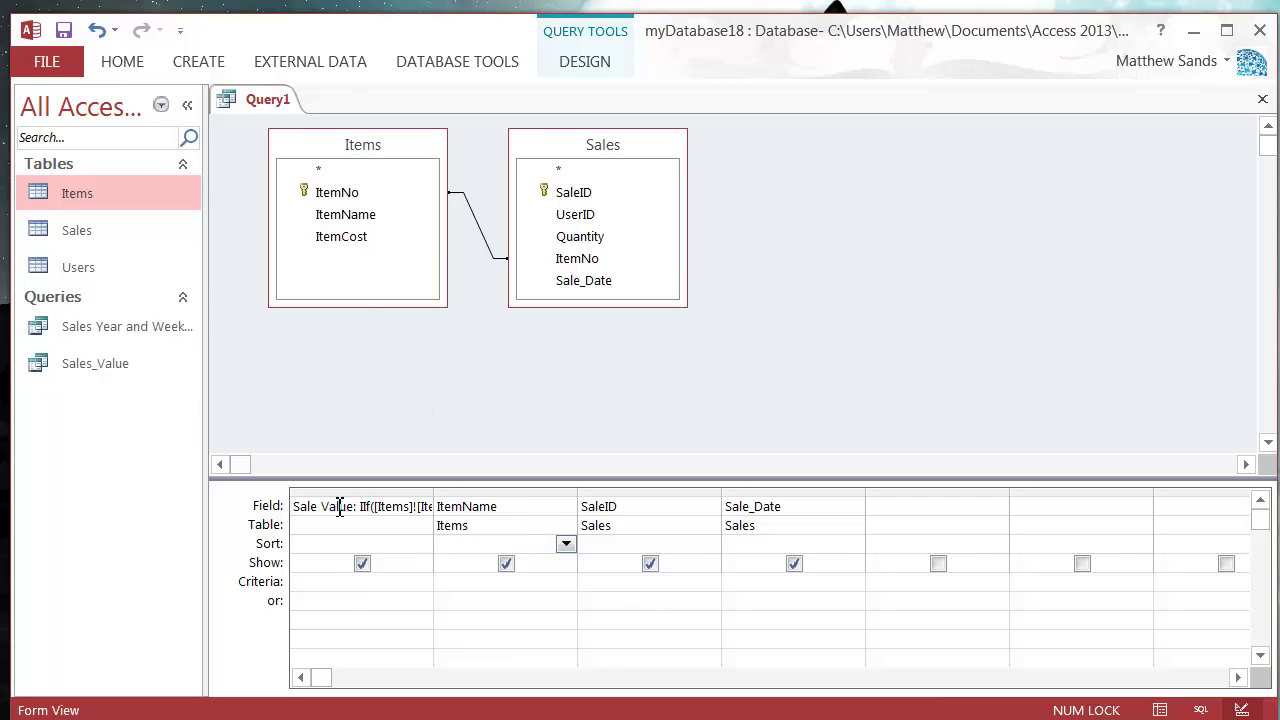
- Close the query and save it under the name Sale_Levels
right_click(240, 108)
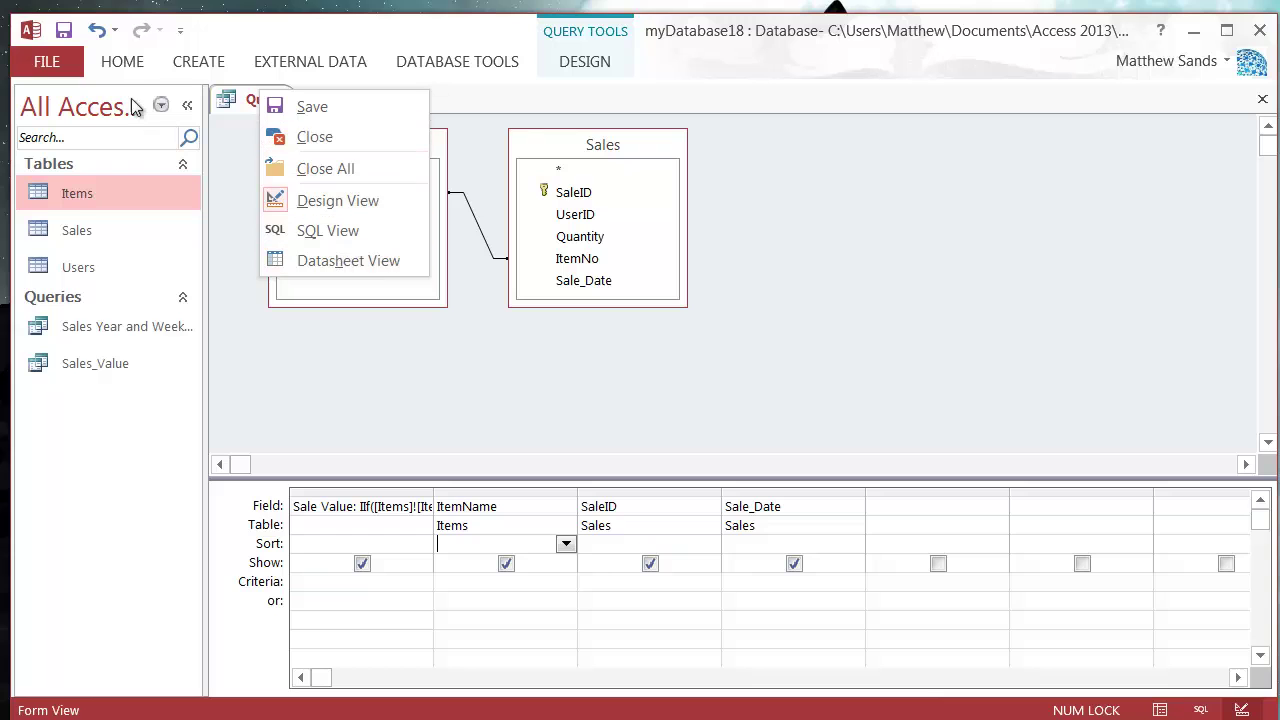
click(319, 140)
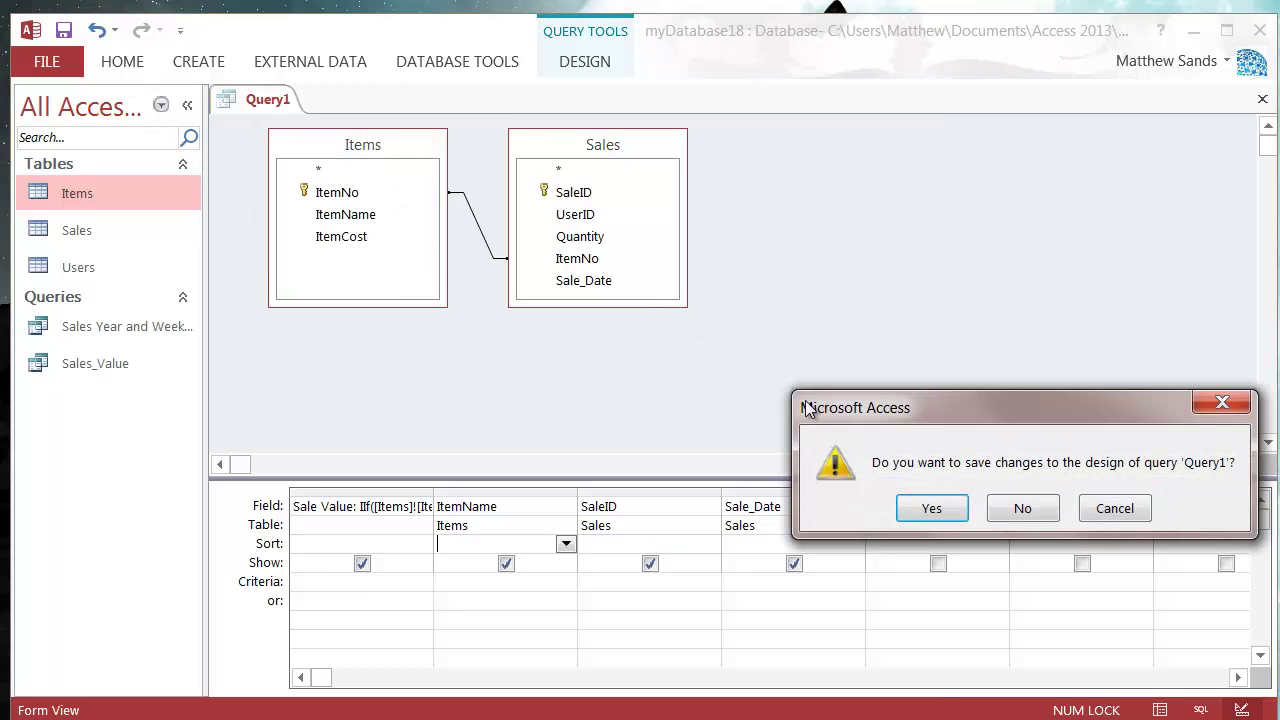
click(924, 510)
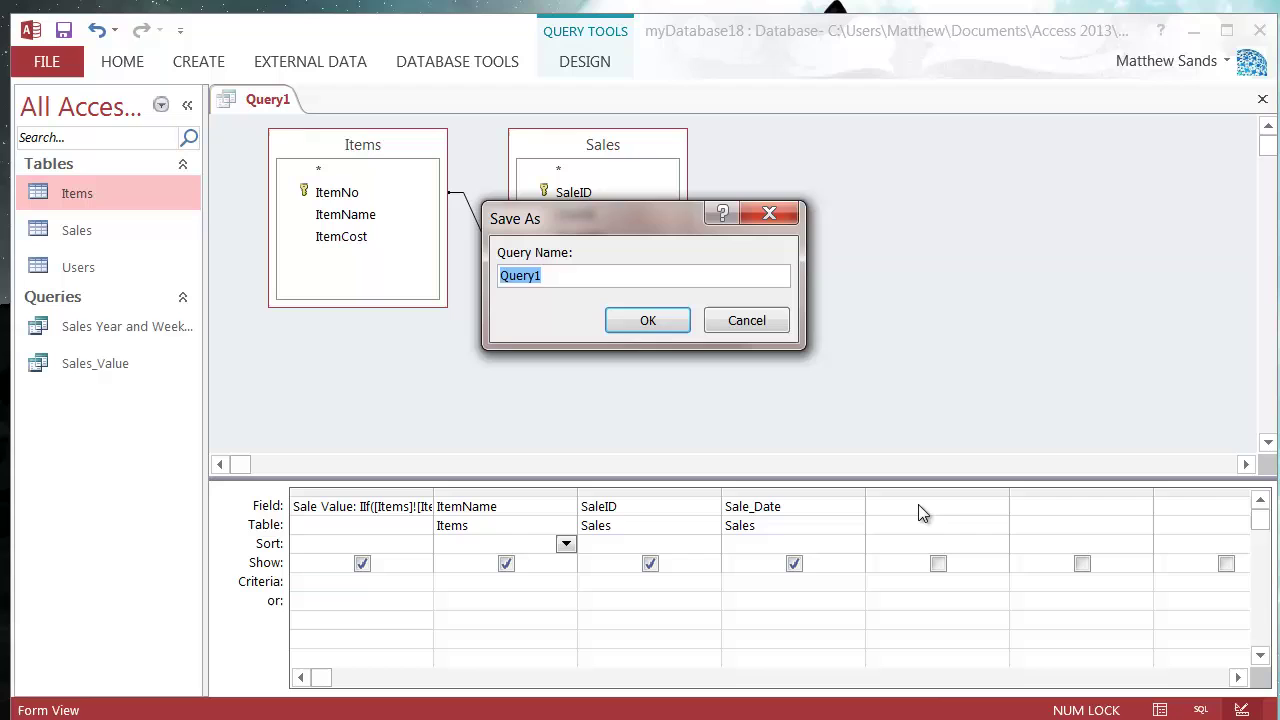
text(Sale_La)
key(BackSpace)
text(evels)
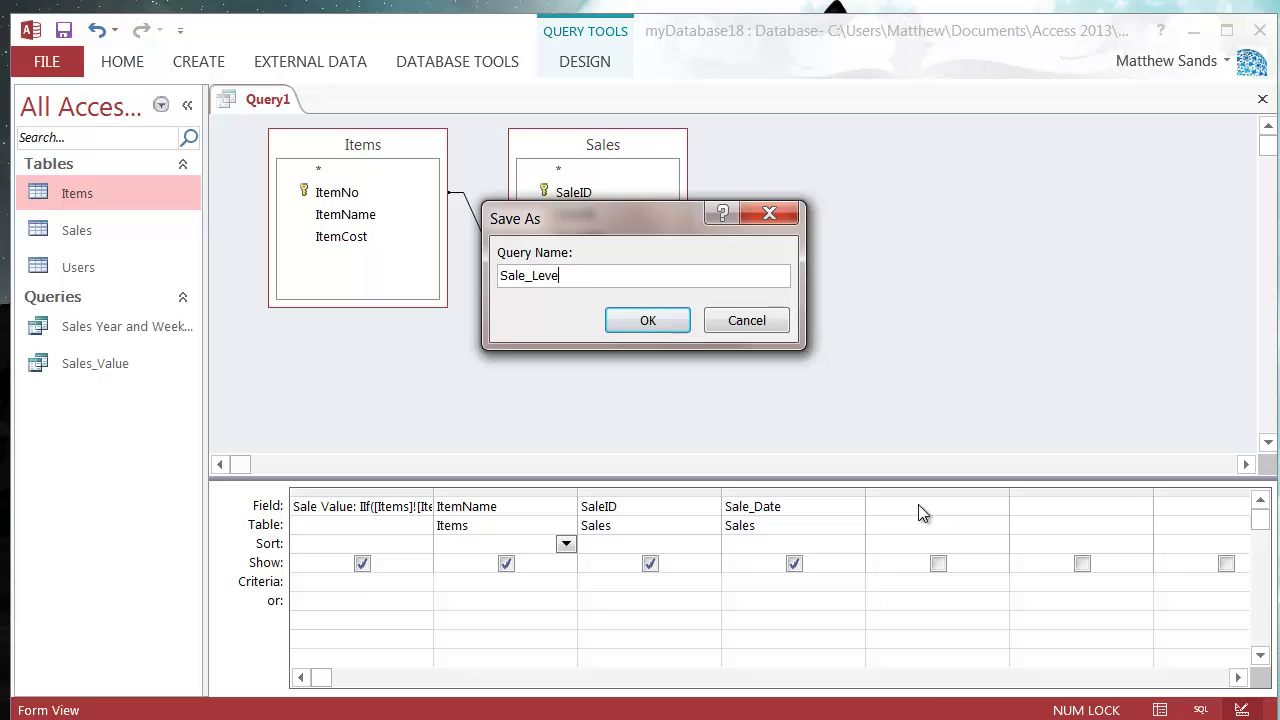
key(Return)
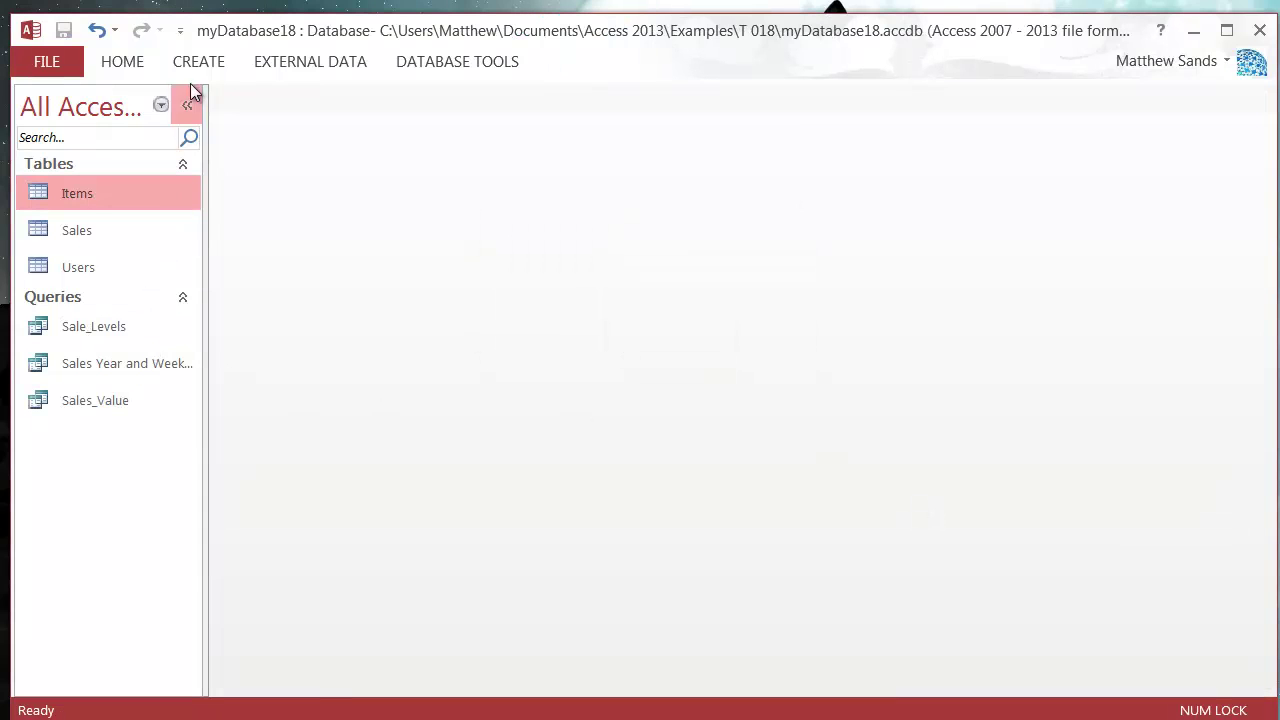
- Create a new query design with the Items and Sales tables added
click(198, 61)
click(370, 122)
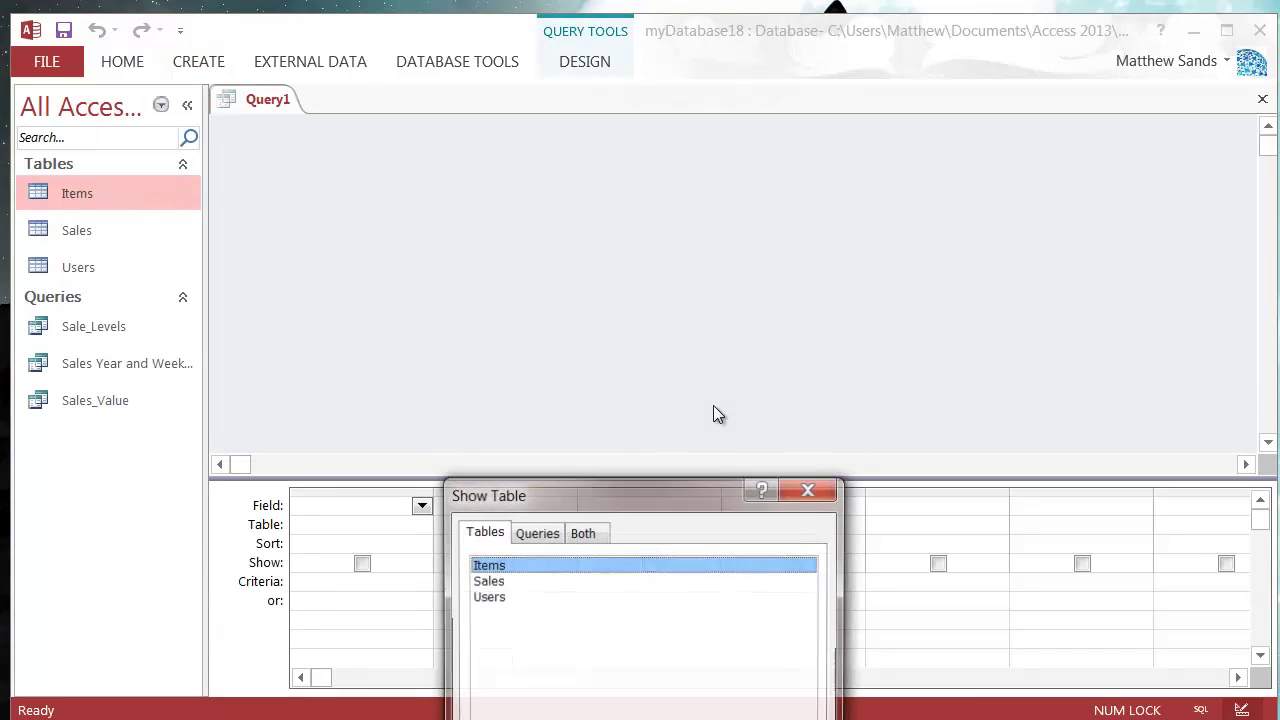
drag(603, 492, 531, 197)
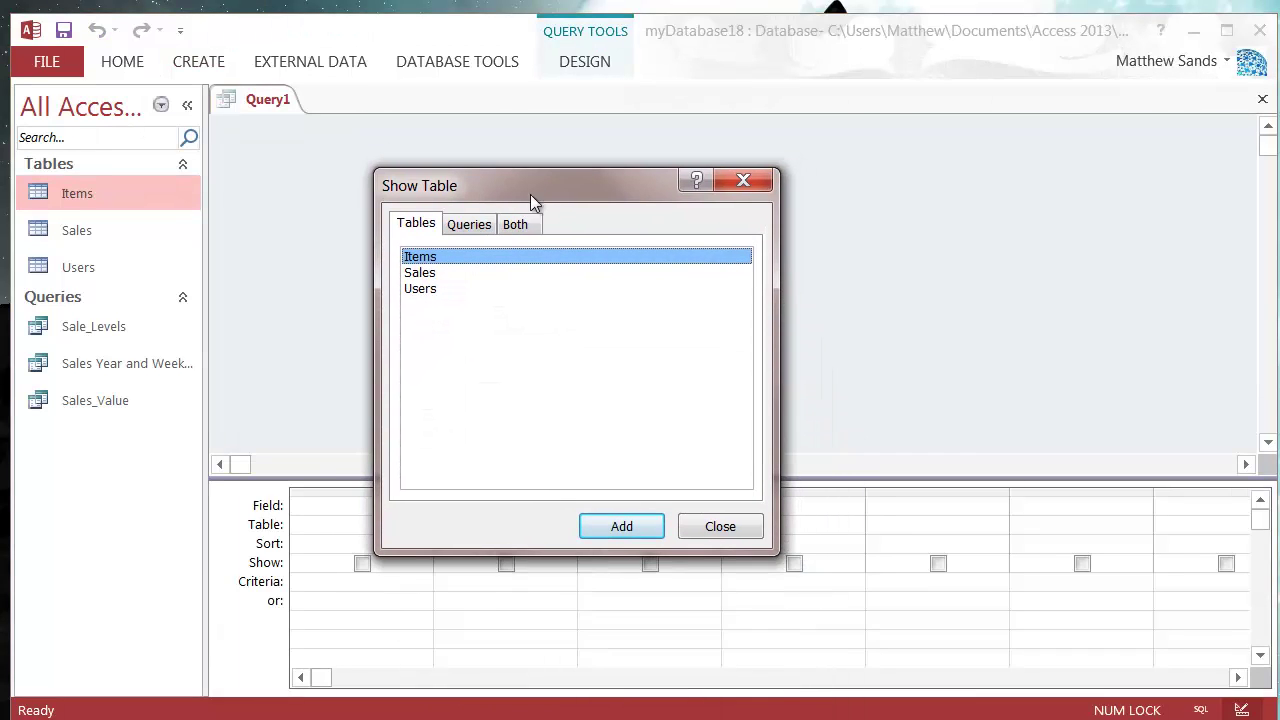
double_click(440, 258)
double_click(438, 273)
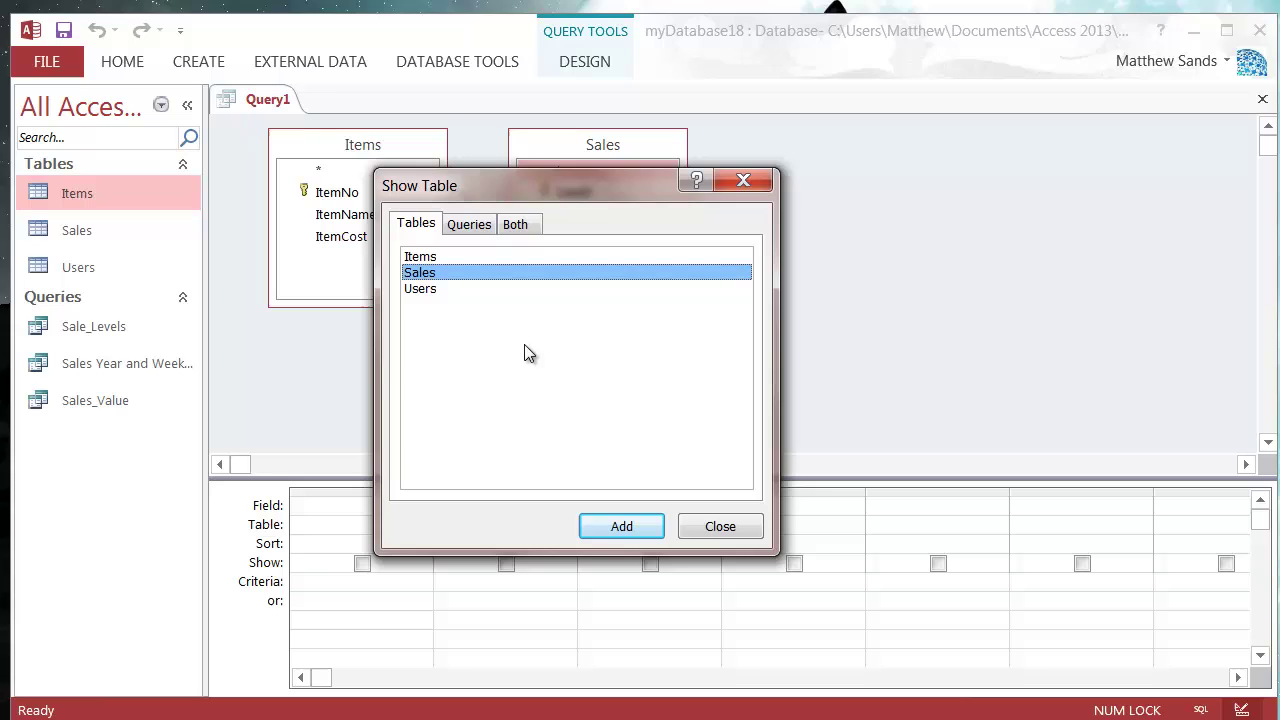
click(729, 532)
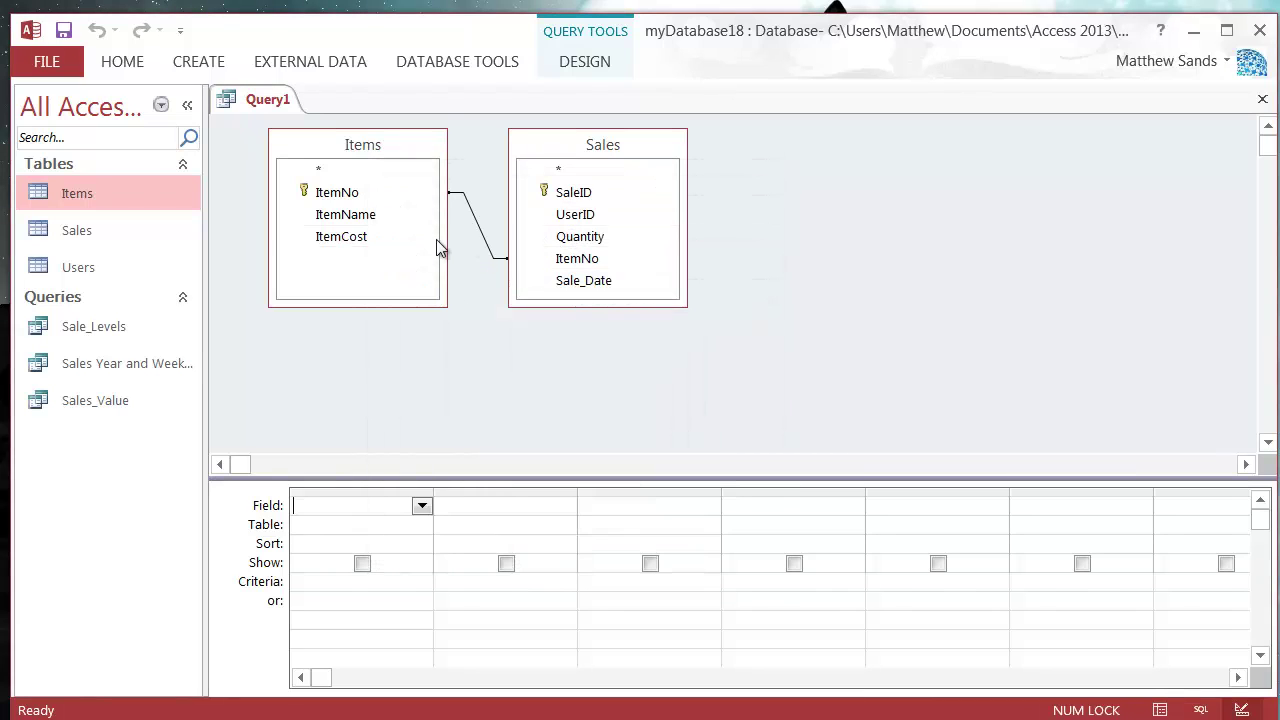
- Add ItemCost to the grid, then cut that column out again
double_click(350, 240)
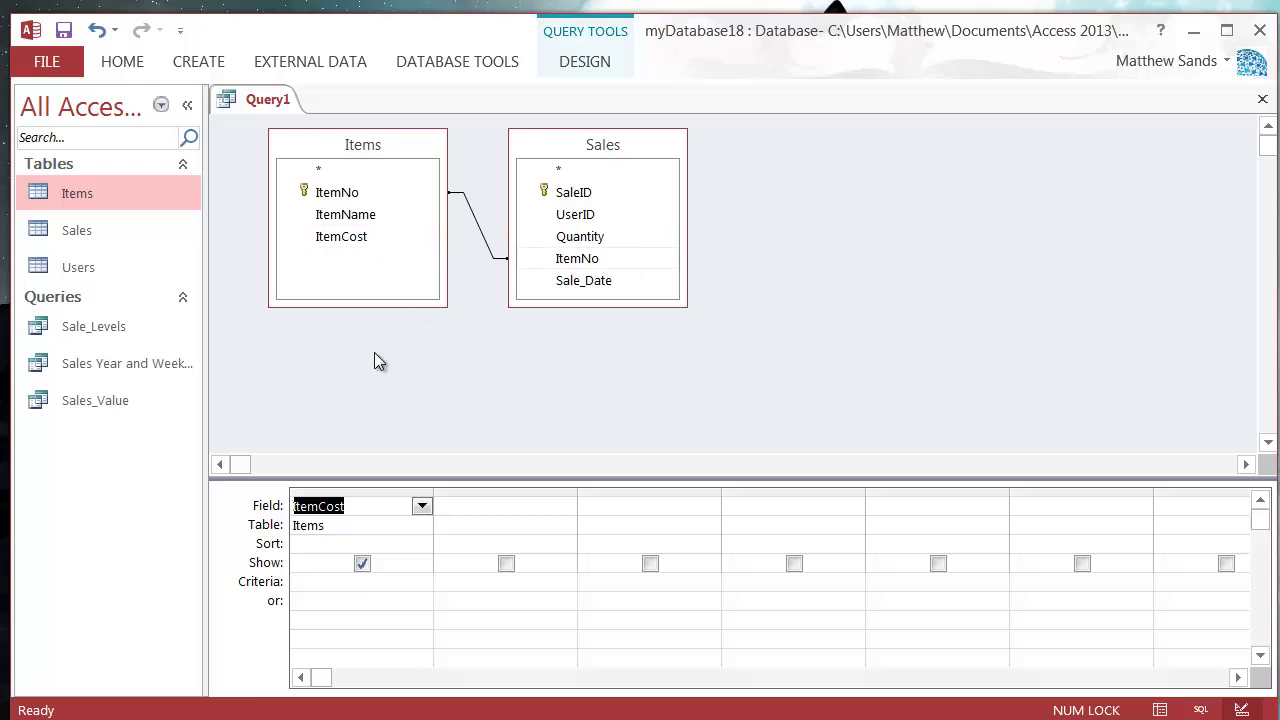
right_click(346, 490)
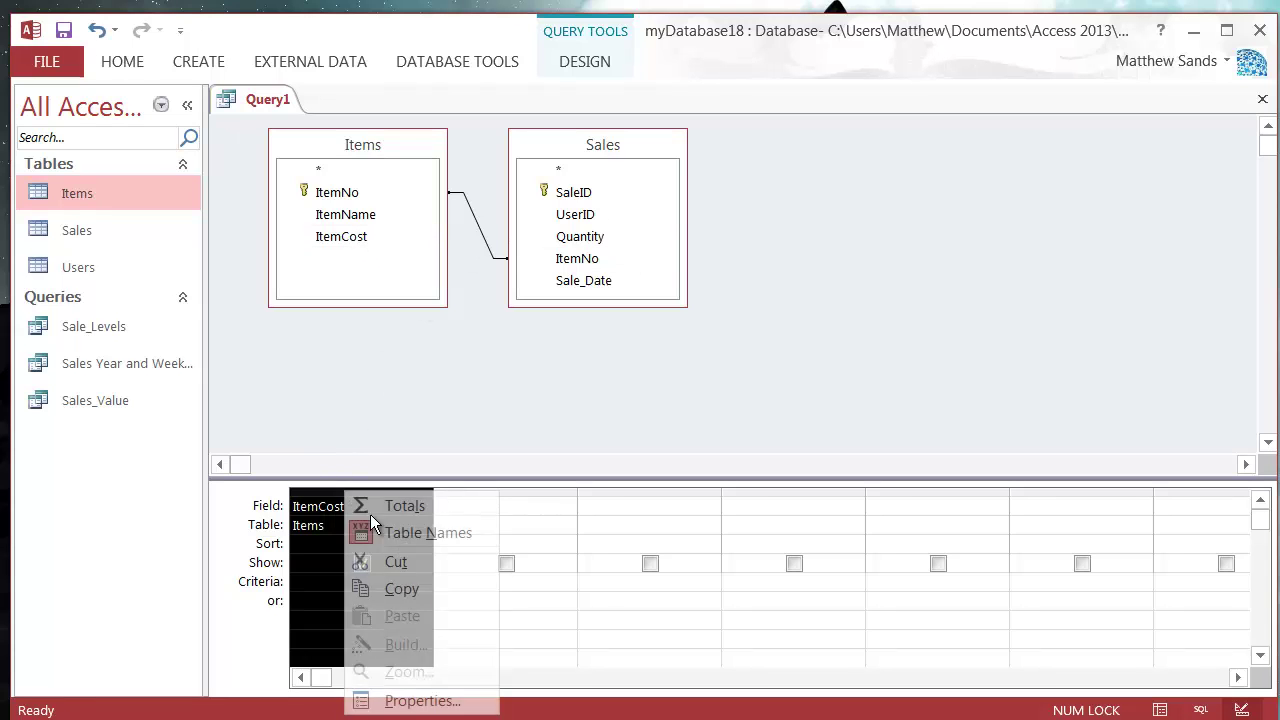
click(412, 569)
- Open the Sales table, set sale 9's Quantity to 0, and close the table
click(108, 231)
double_click(108, 231)
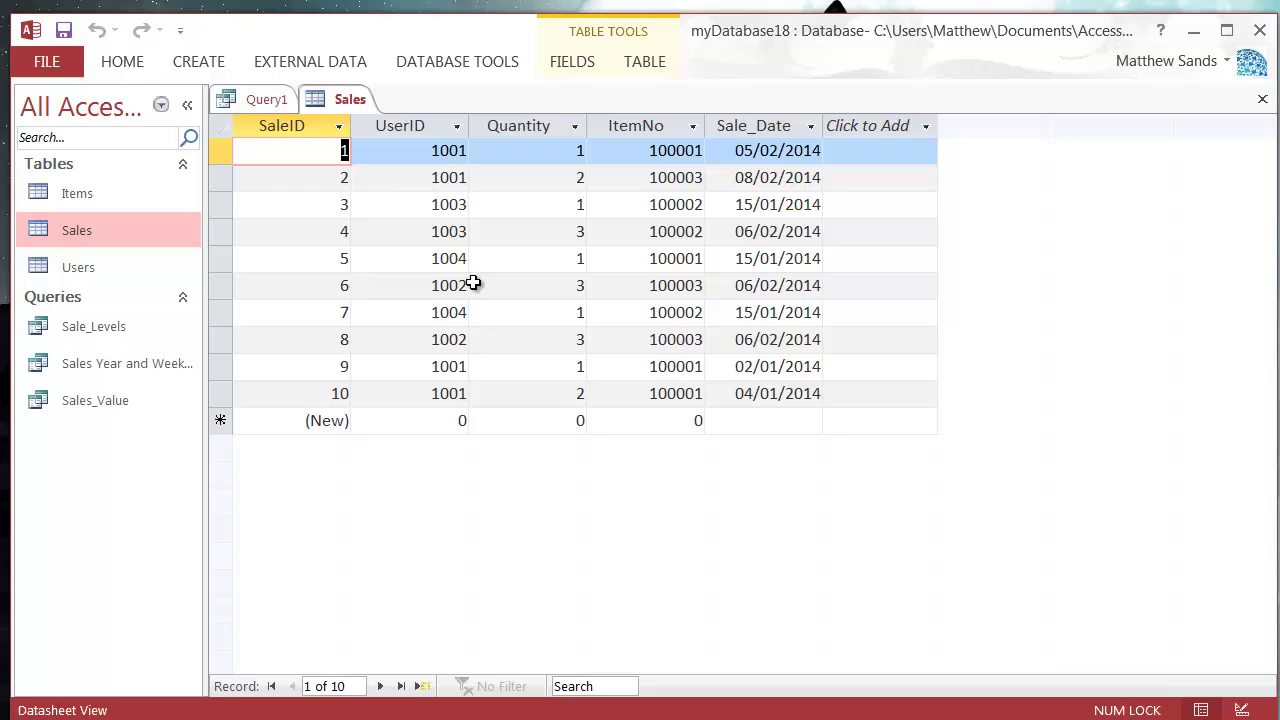
click(571, 367)
key(Tab)
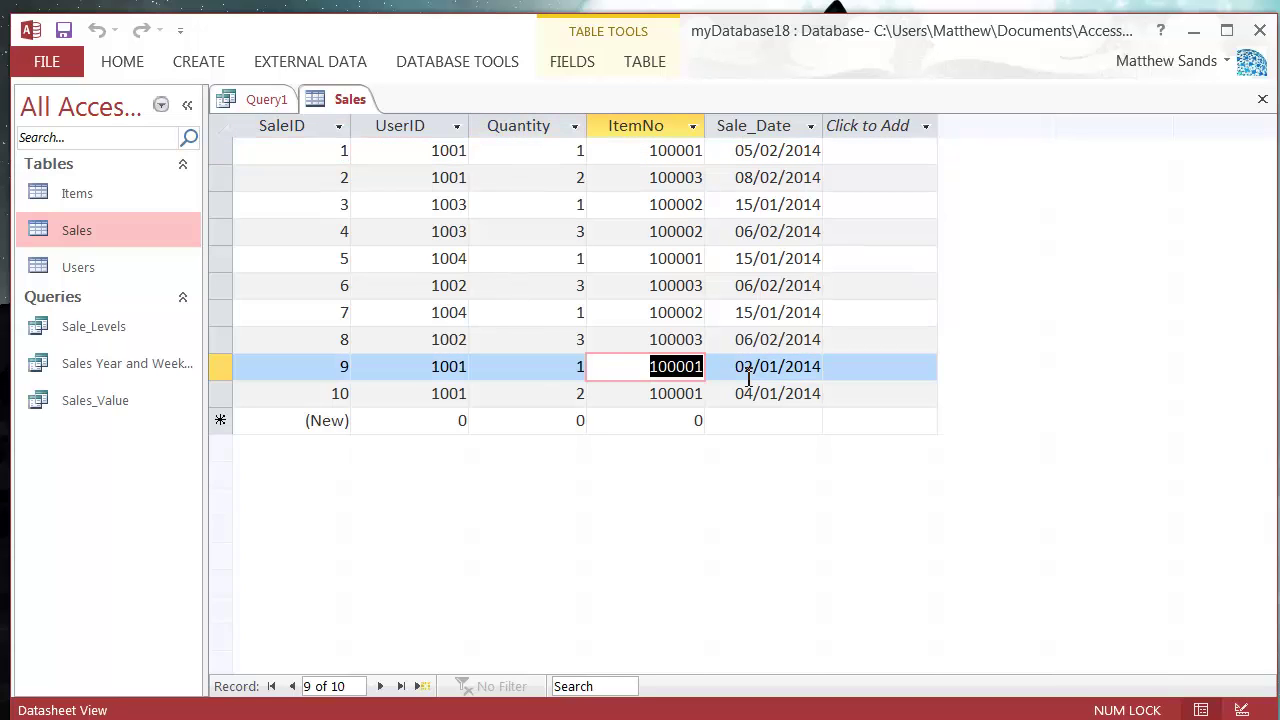
drag(569, 397, 574, 371)
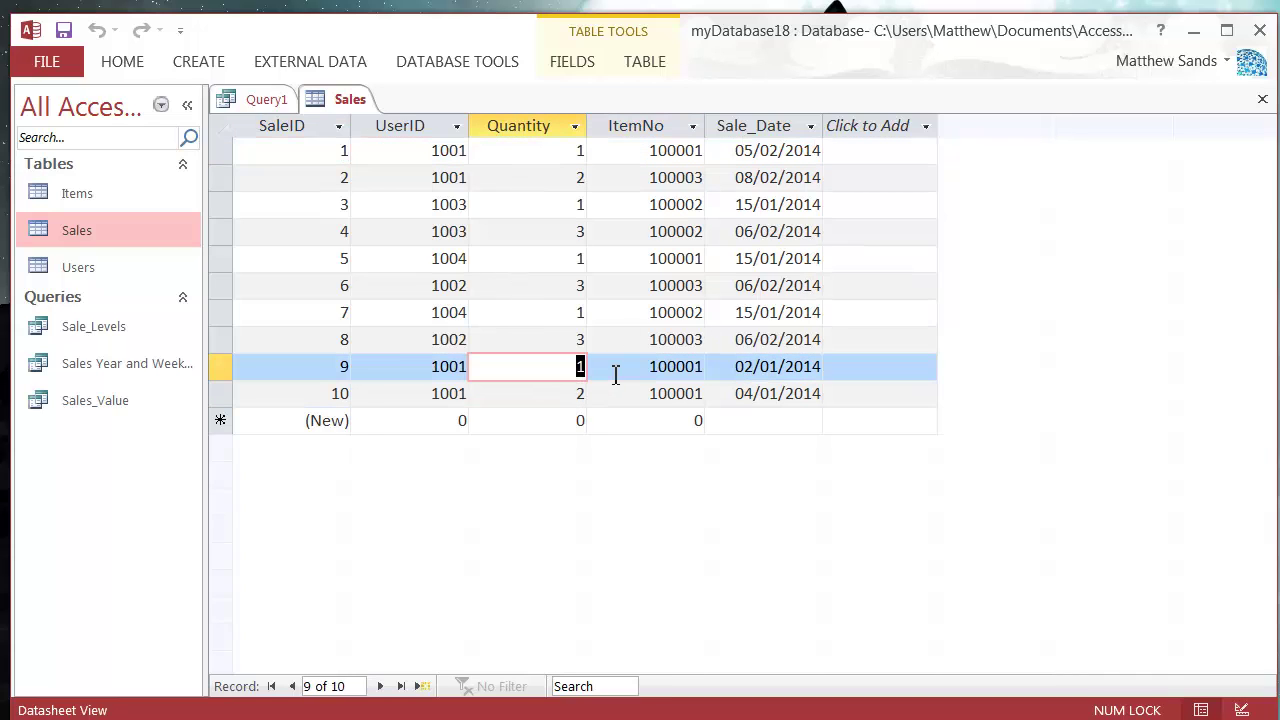
text(0)
click(497, 391)
right_click(333, 99)
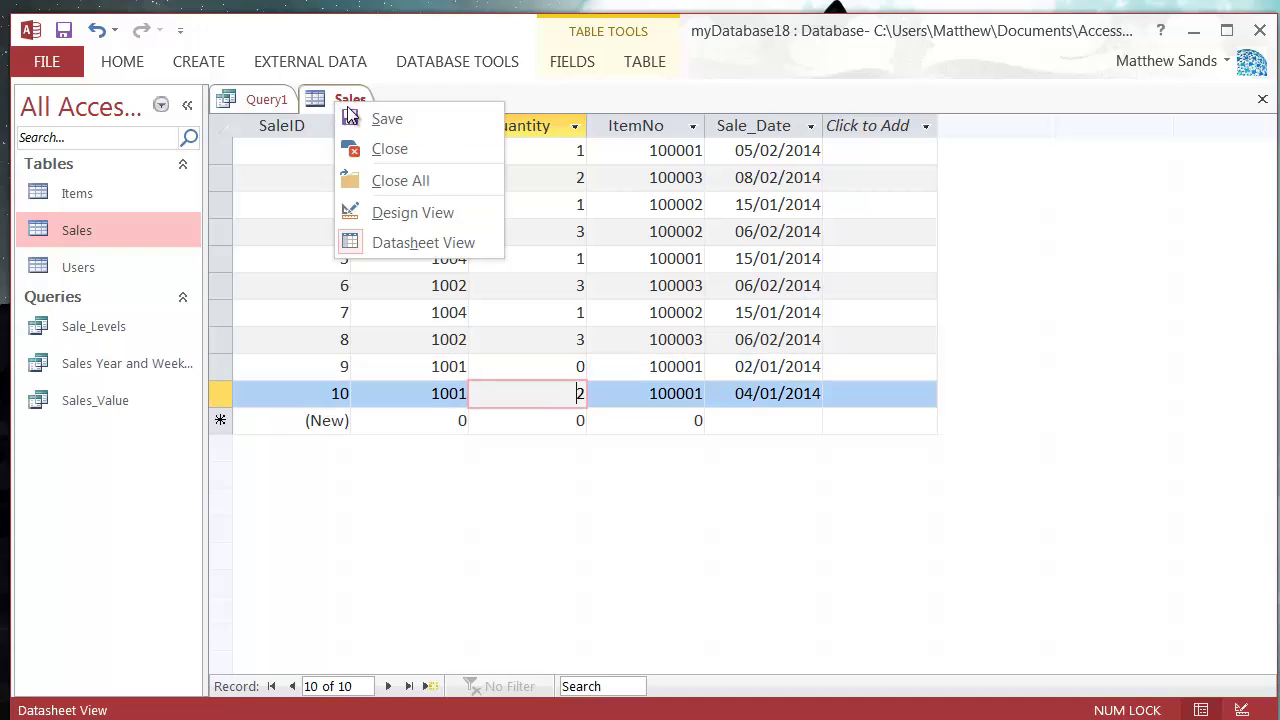
click(380, 149)
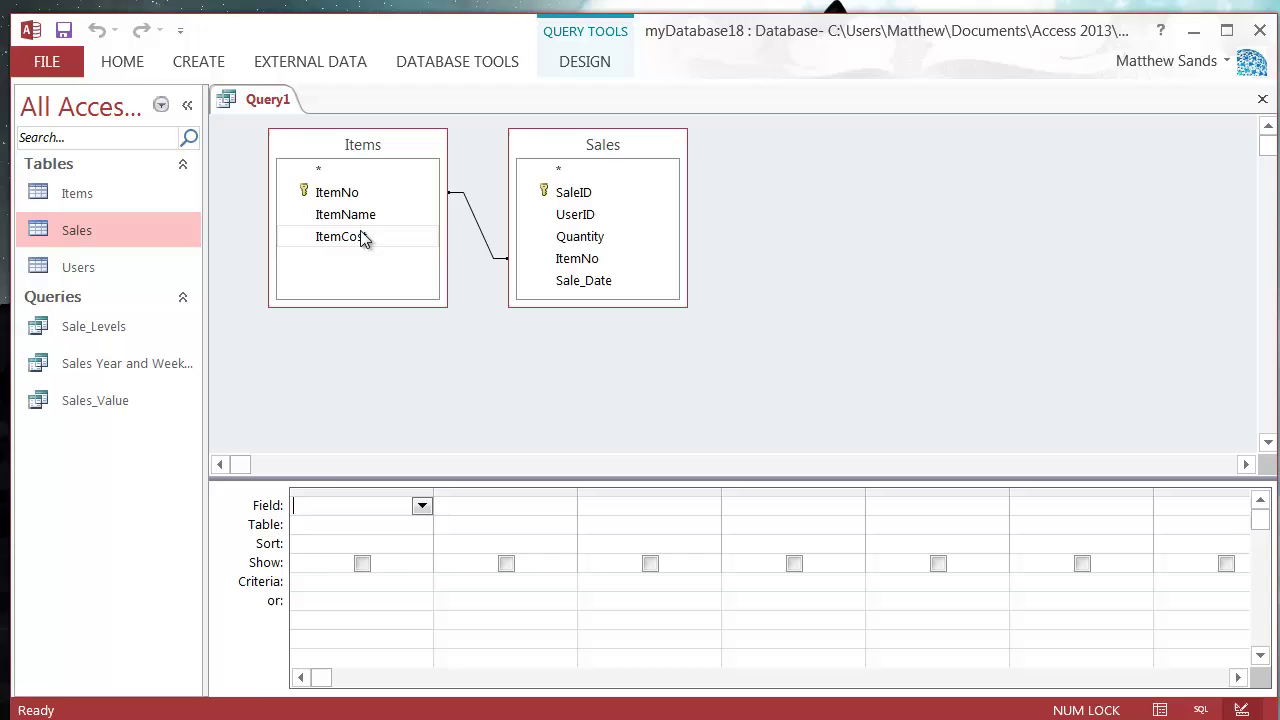
- Build Costing: [Items].[ItemCost]/[Sales].[Quantity] for the first field in Expression Builder
right_click(329, 503)
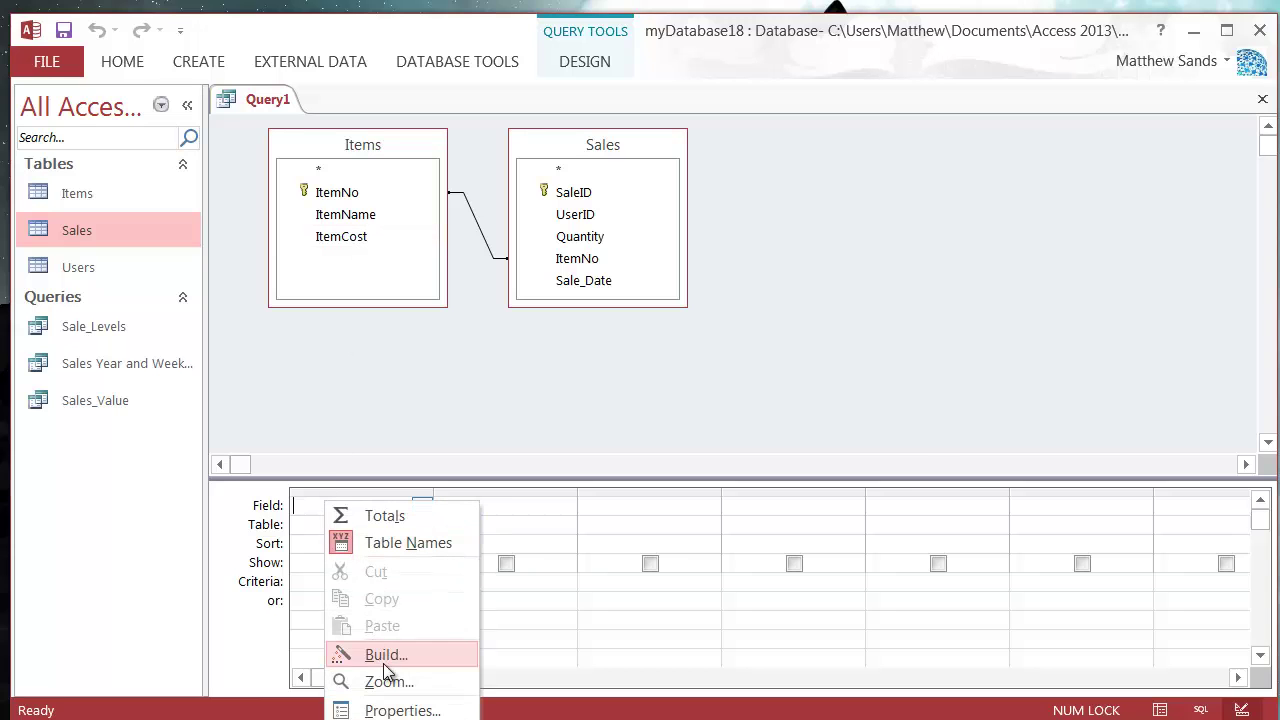
click(384, 658)
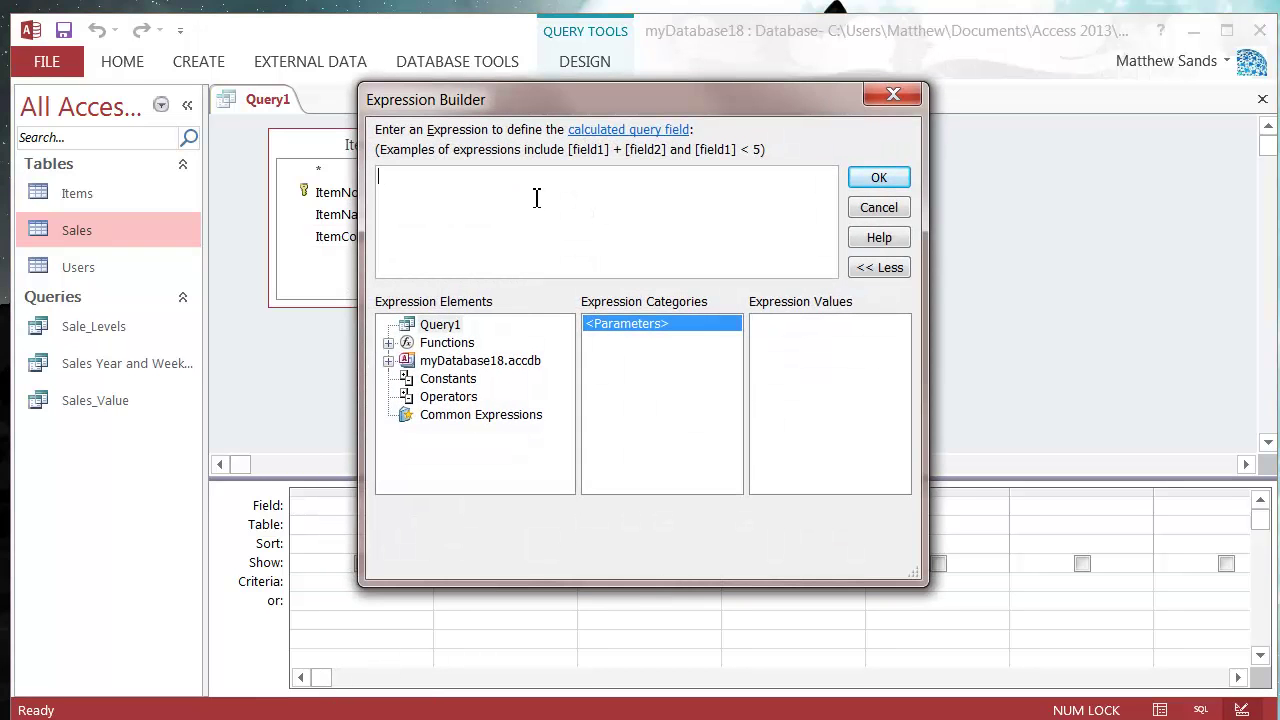
text(Costing")
drag(747, 97, 1138, 152)
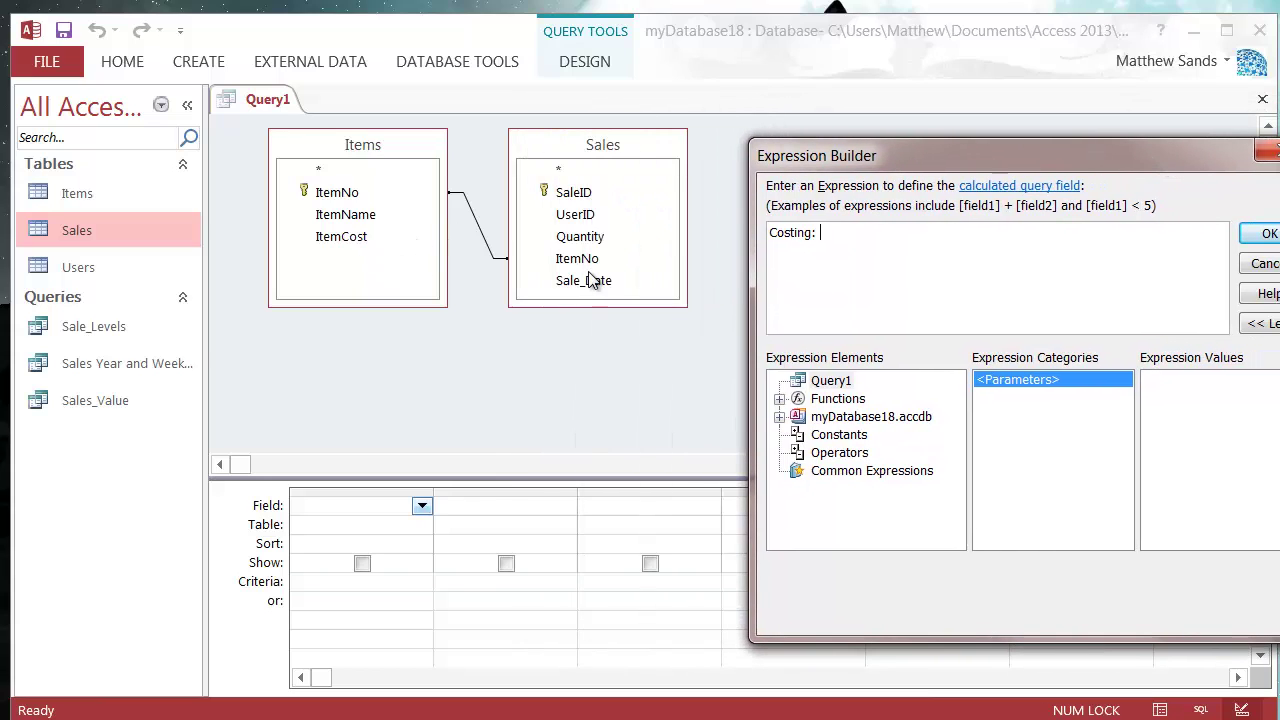
text([Items].)
key(Tab)
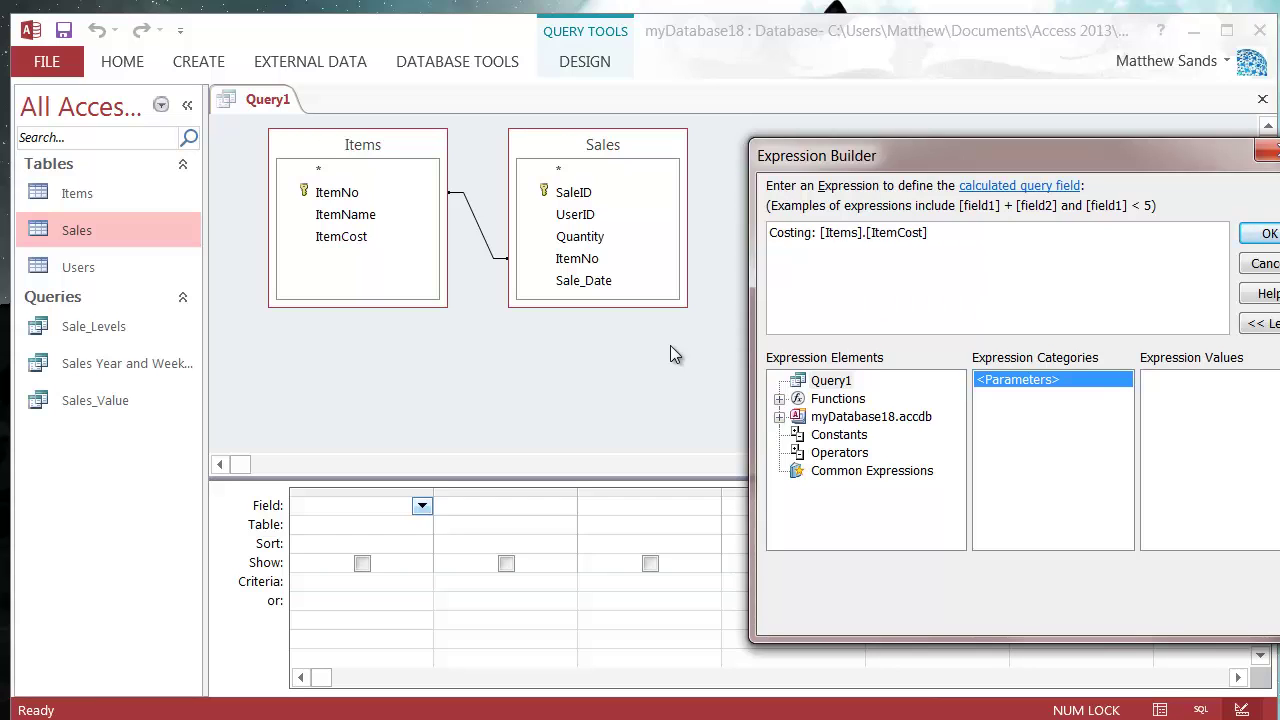
text(/sales)
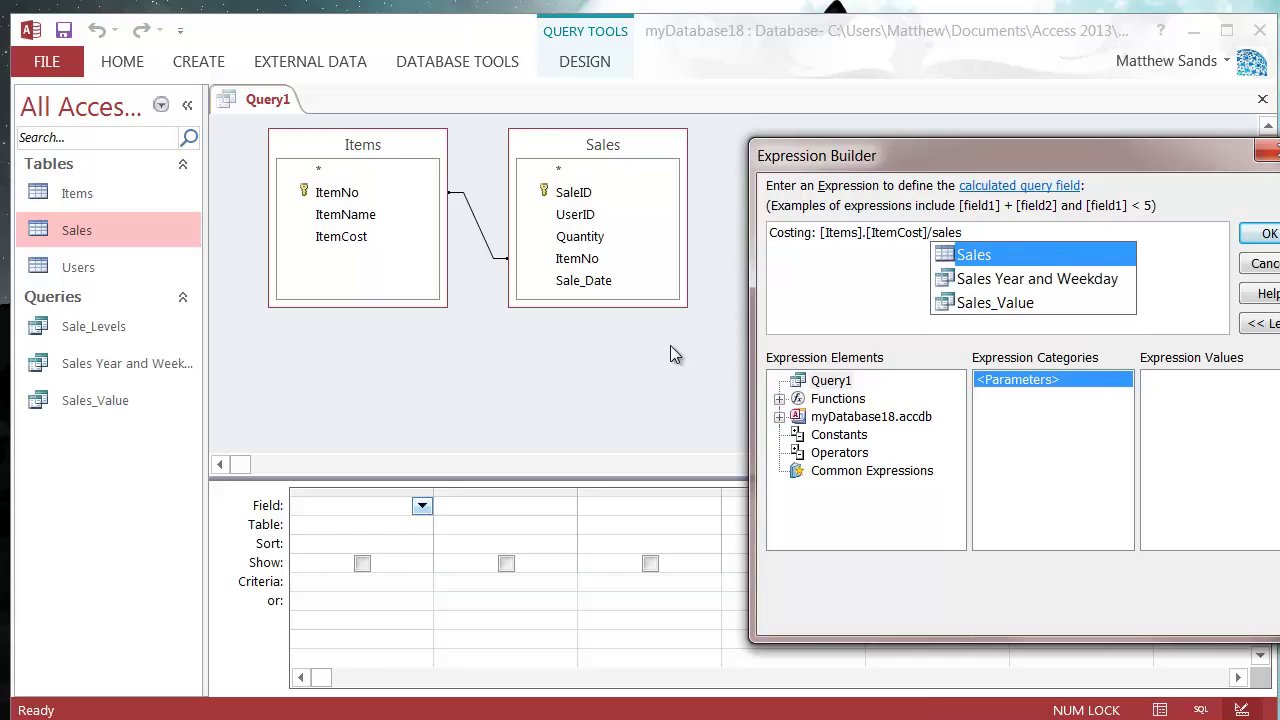
text(.)
key(BackSpace)
key(BackSpace)
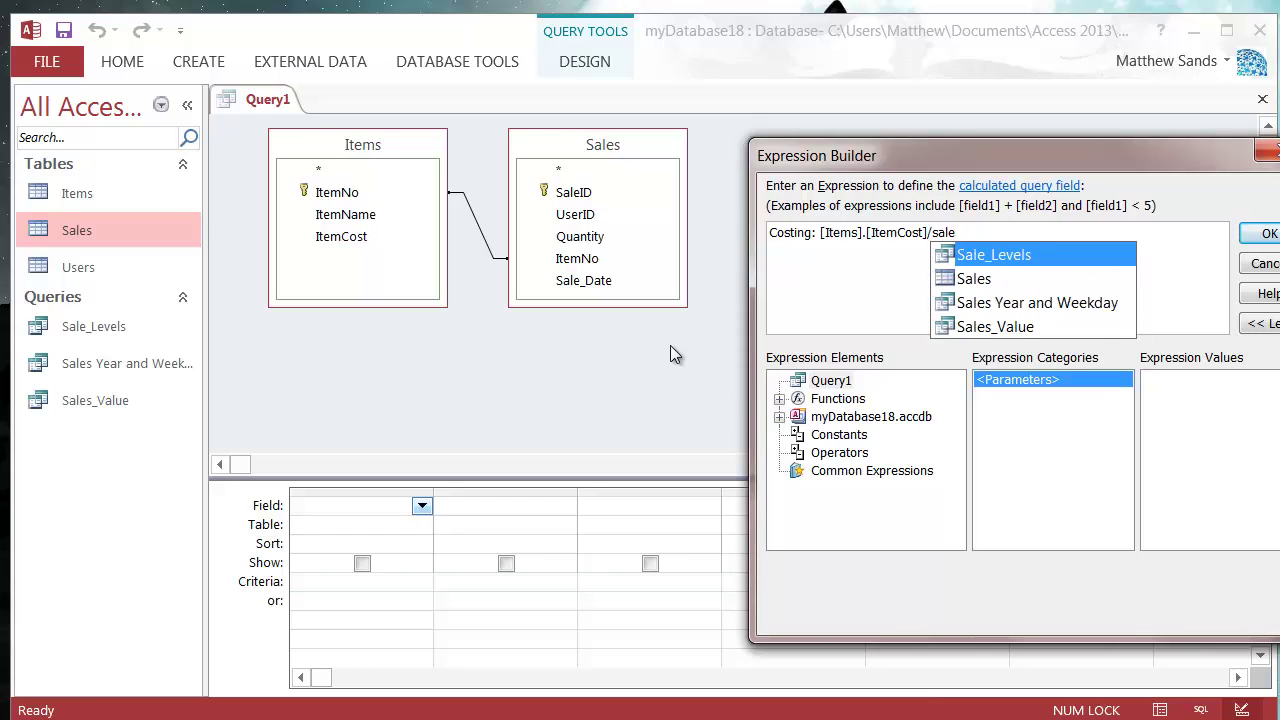
text(s)
key(Tab)
text(.)
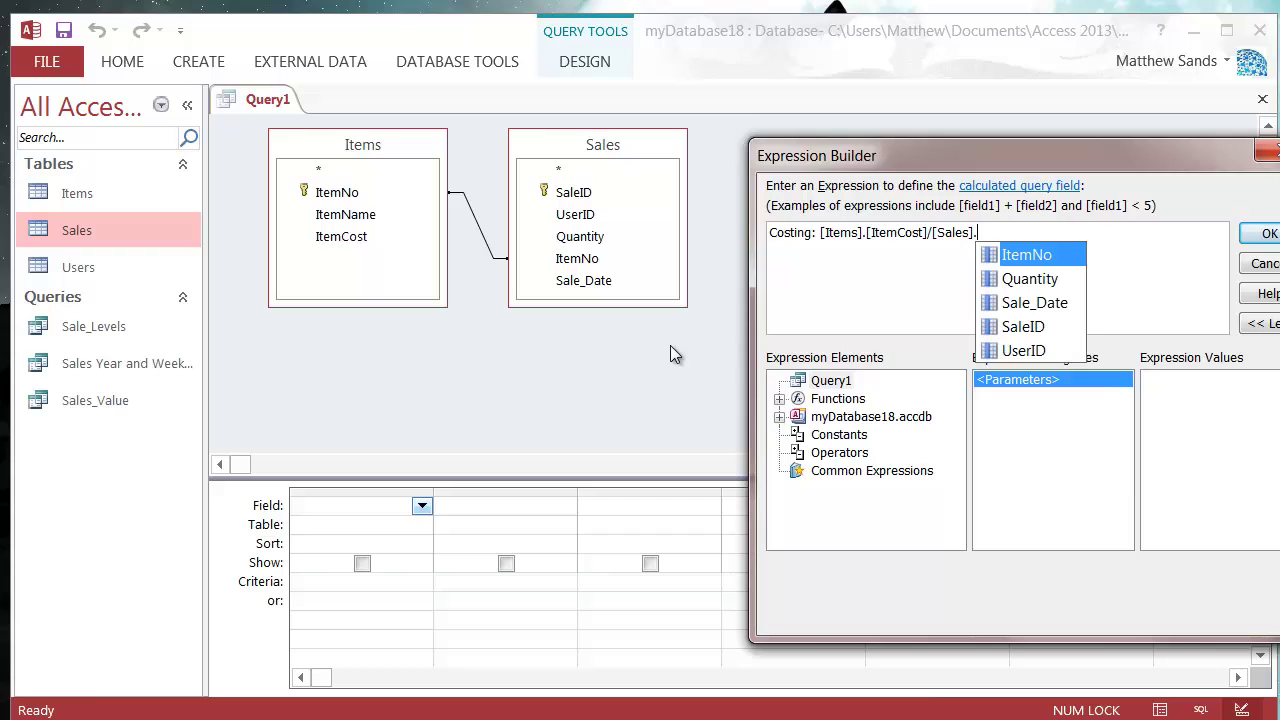
text(q)
key(Tab)
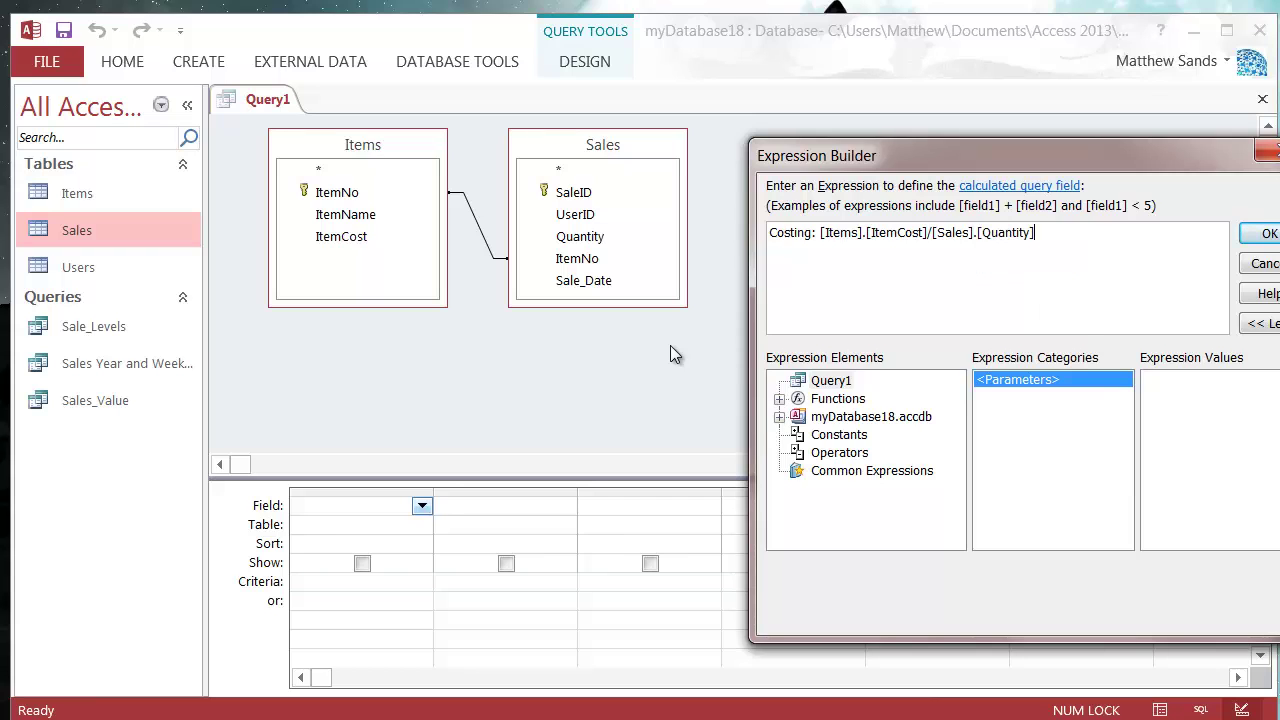
click(1262, 233)
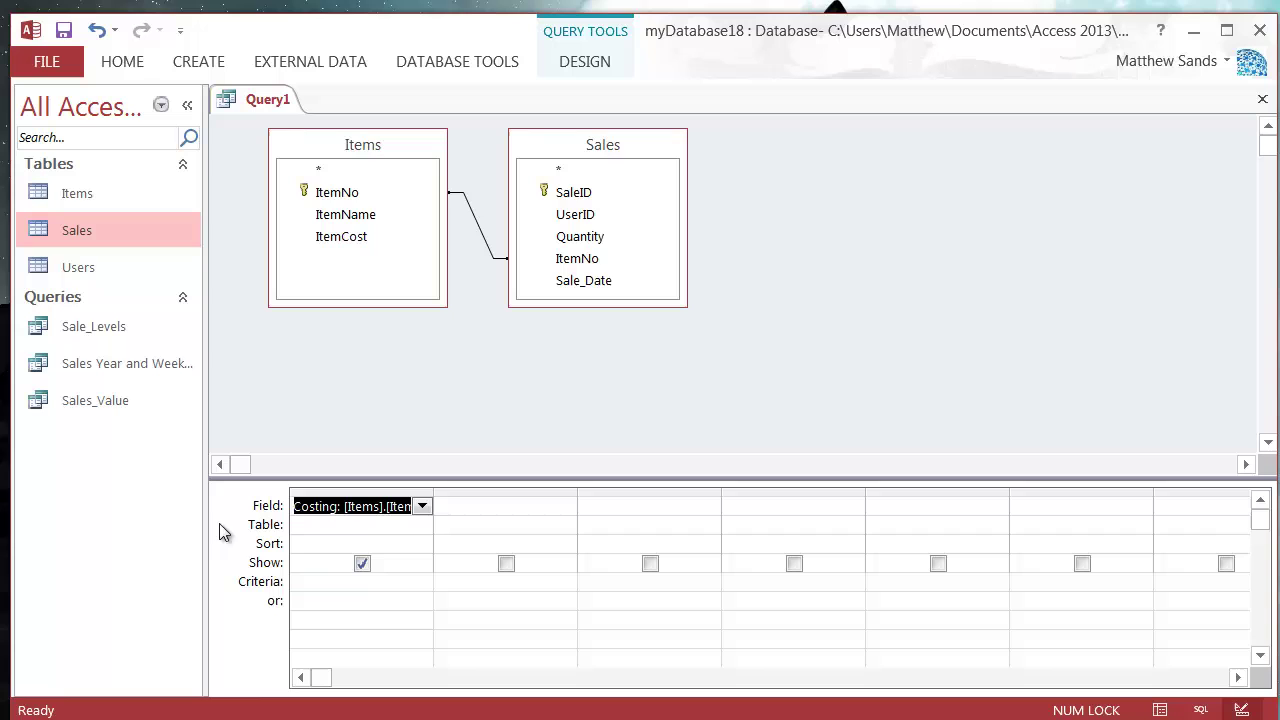
- Run the query, autofit the Costing column, and inspect the #Div/0! error in row 3
click(361, 527)
right_click(260, 97)
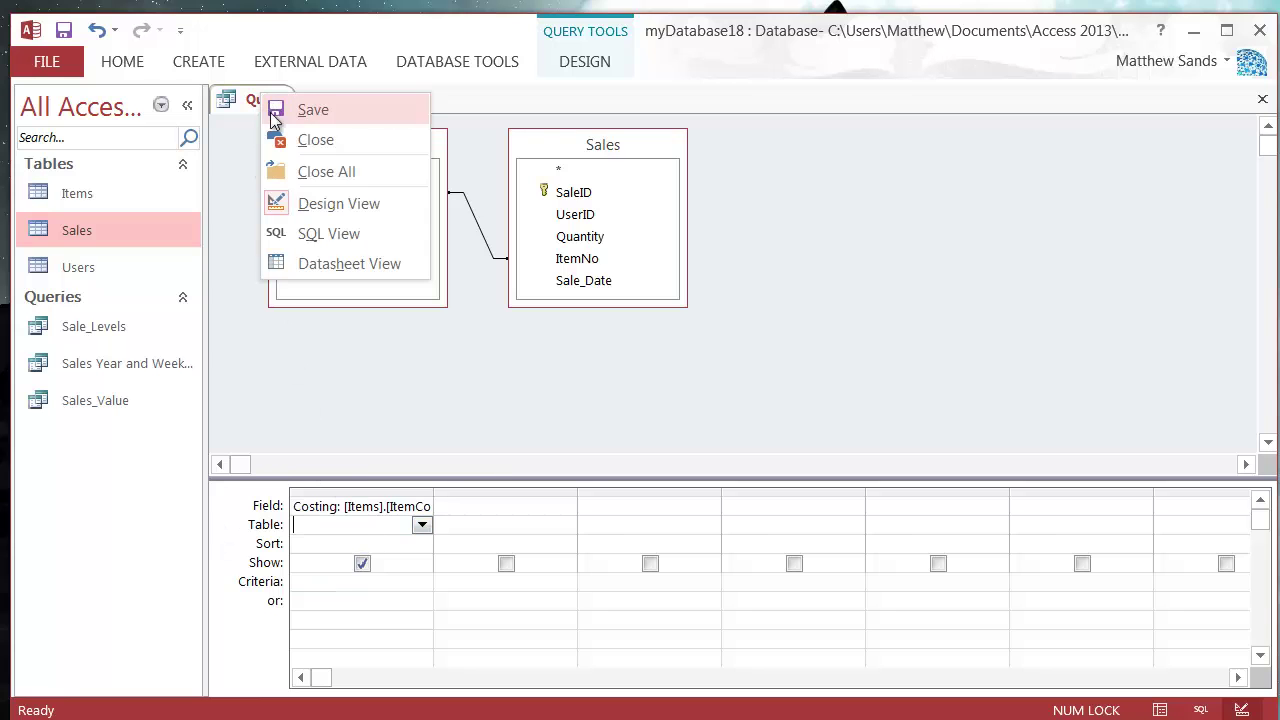
click(348, 265)
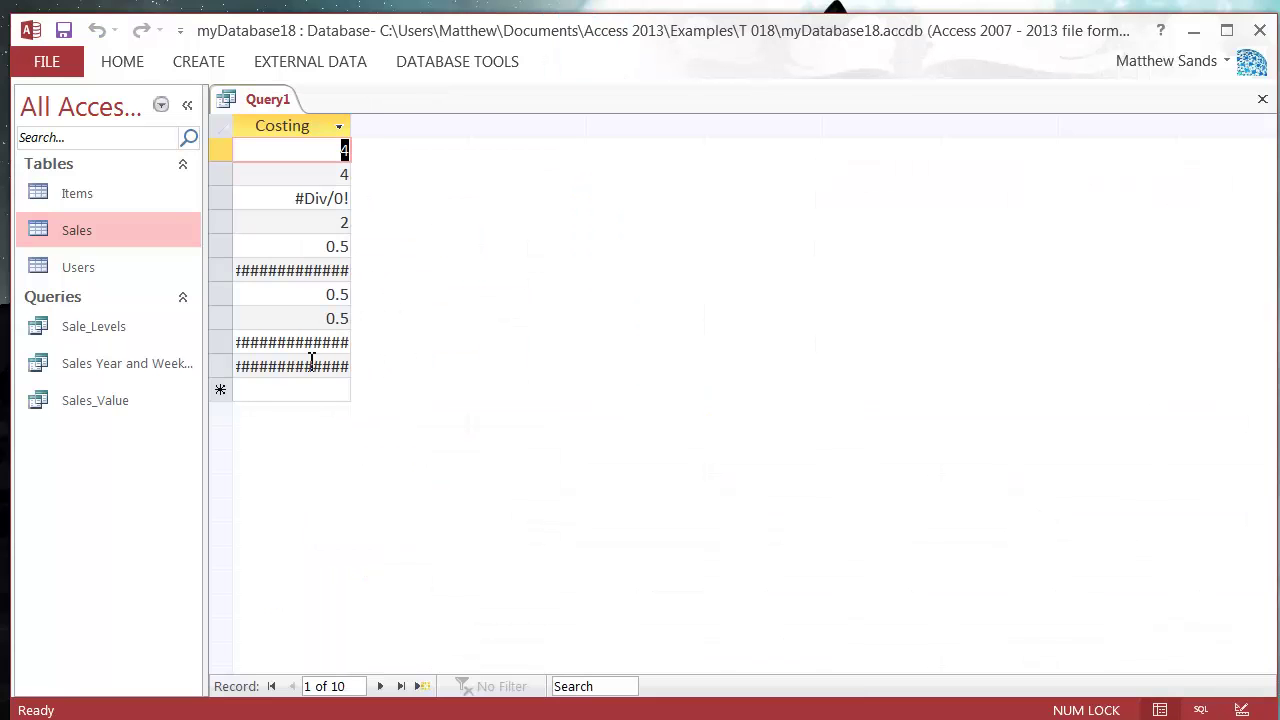
double_click(350, 126)
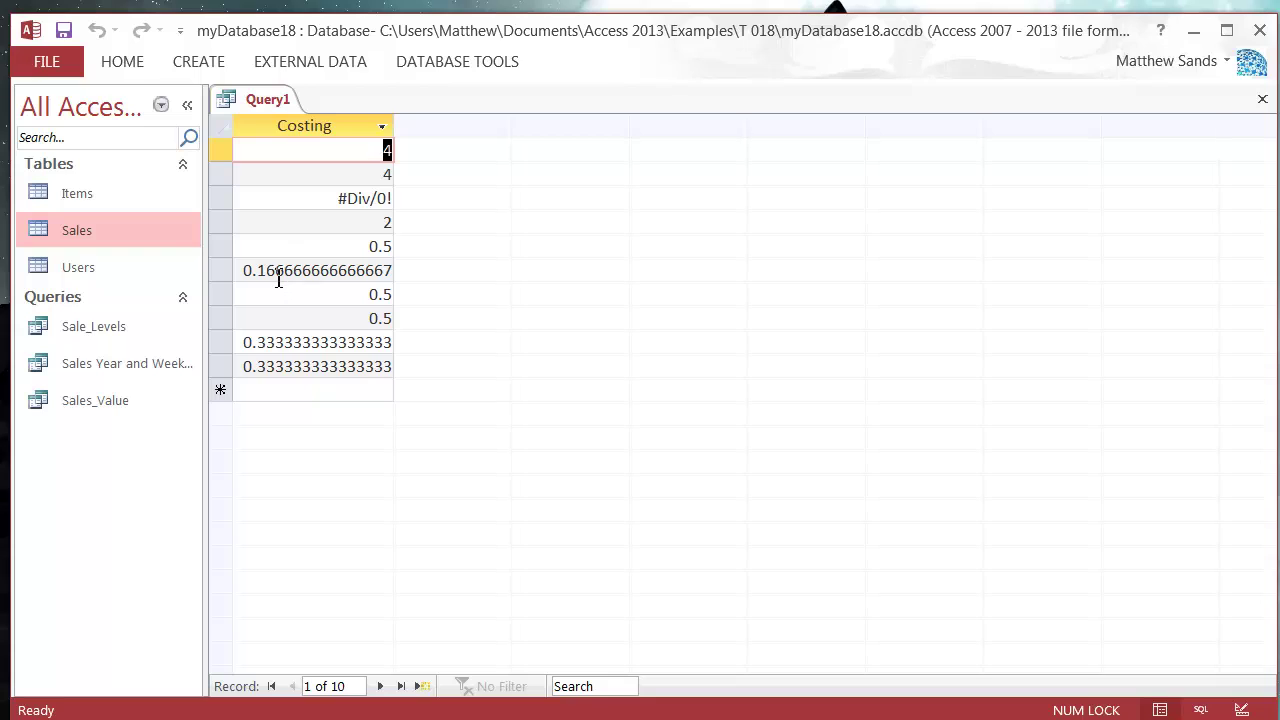
drag(337, 199, 411, 214)
drag(243, 198, 365, 200)
key(F2)
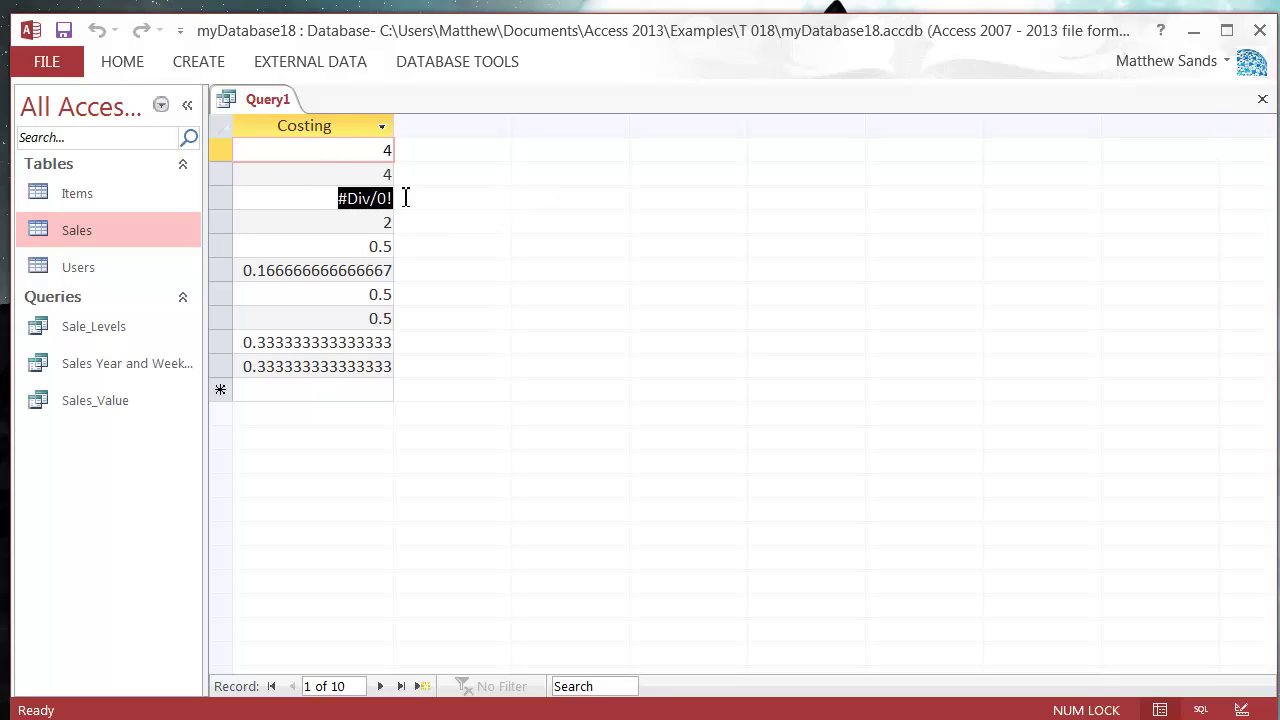
click(312, 208)
right_click(260, 92)
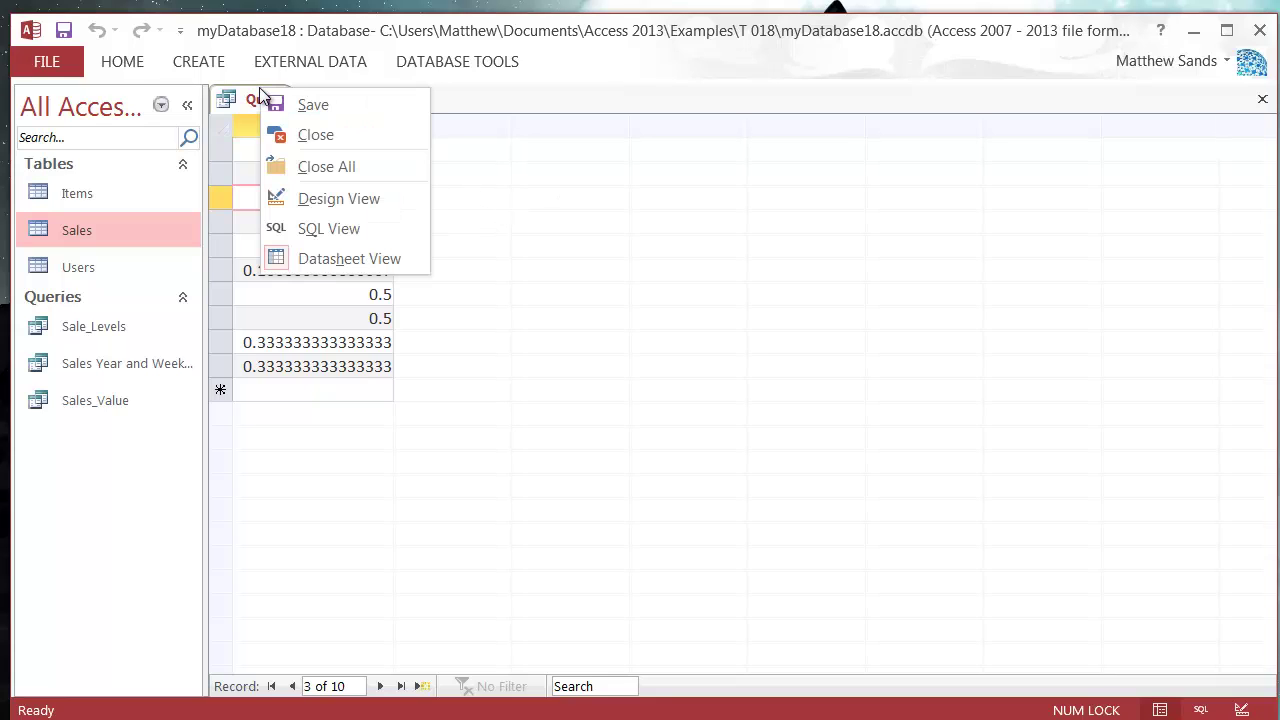
- In the Expression Builder, wrap Costing in IIf([Sales].[Quantity]=0,0,…) to guard zero quantities
click(340, 199)
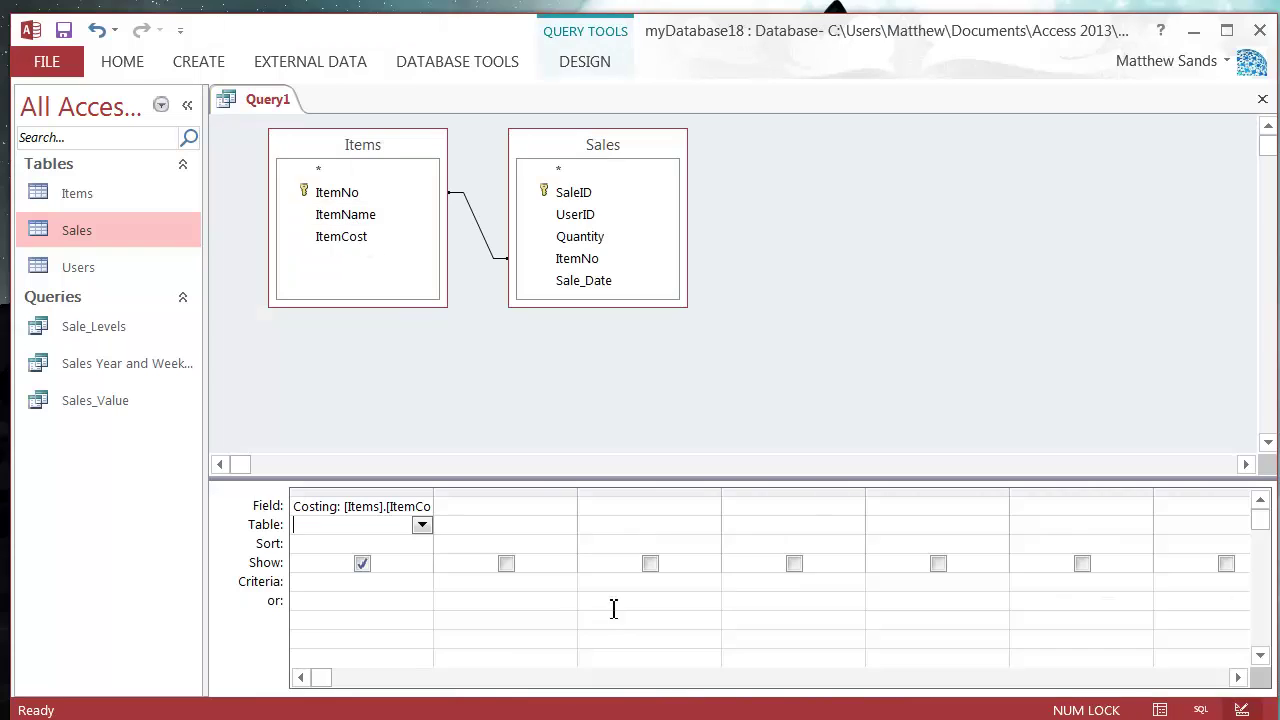
click(376, 502)
right_click(376, 502)
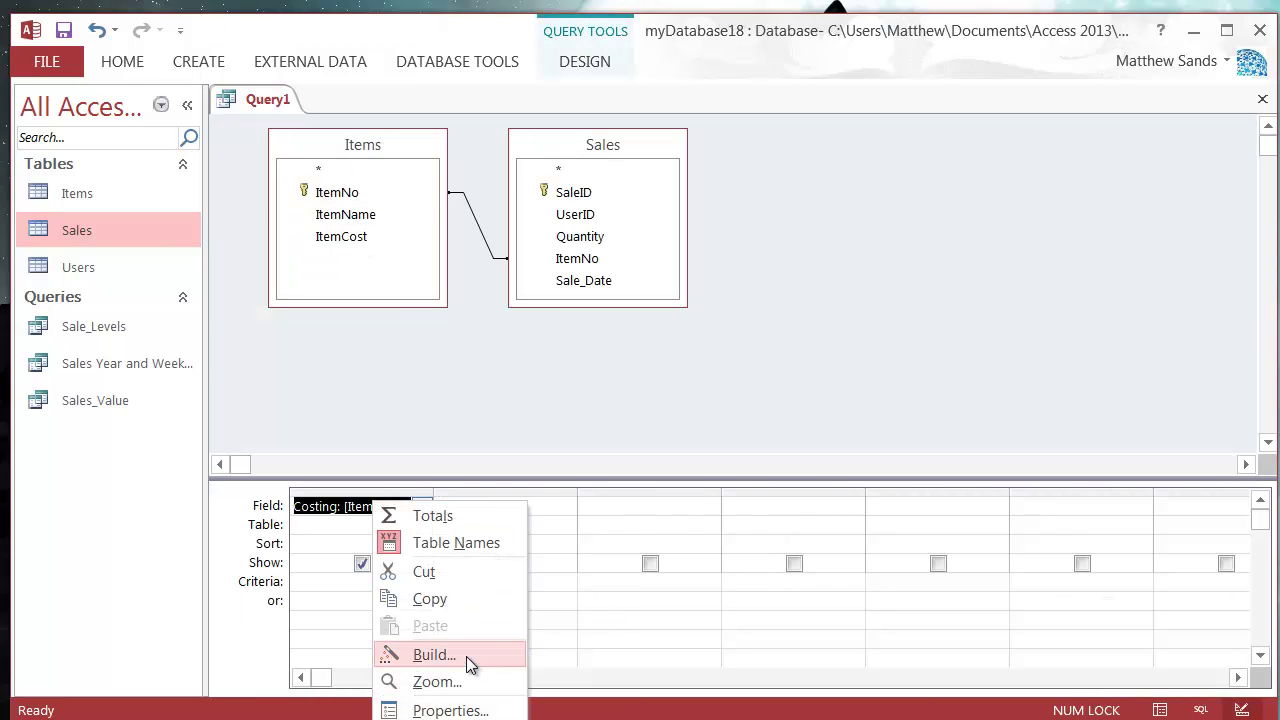
click(466, 656)
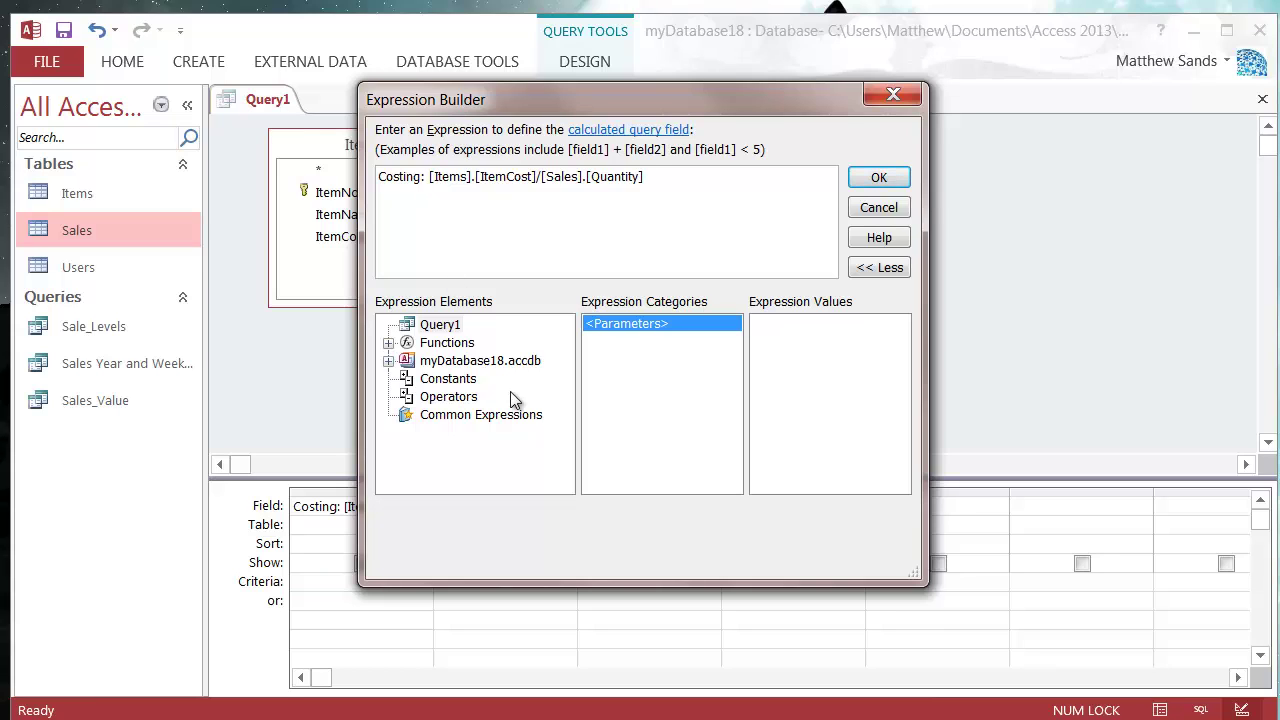
text(IIf()
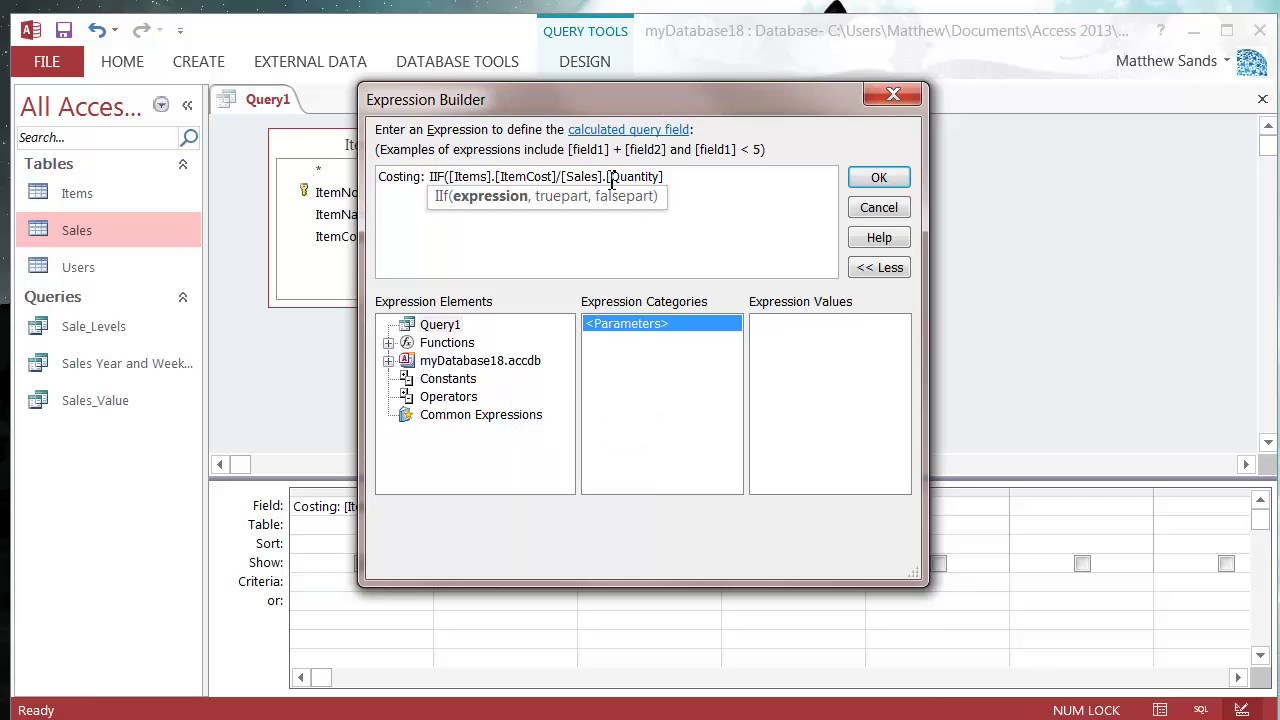
text([)
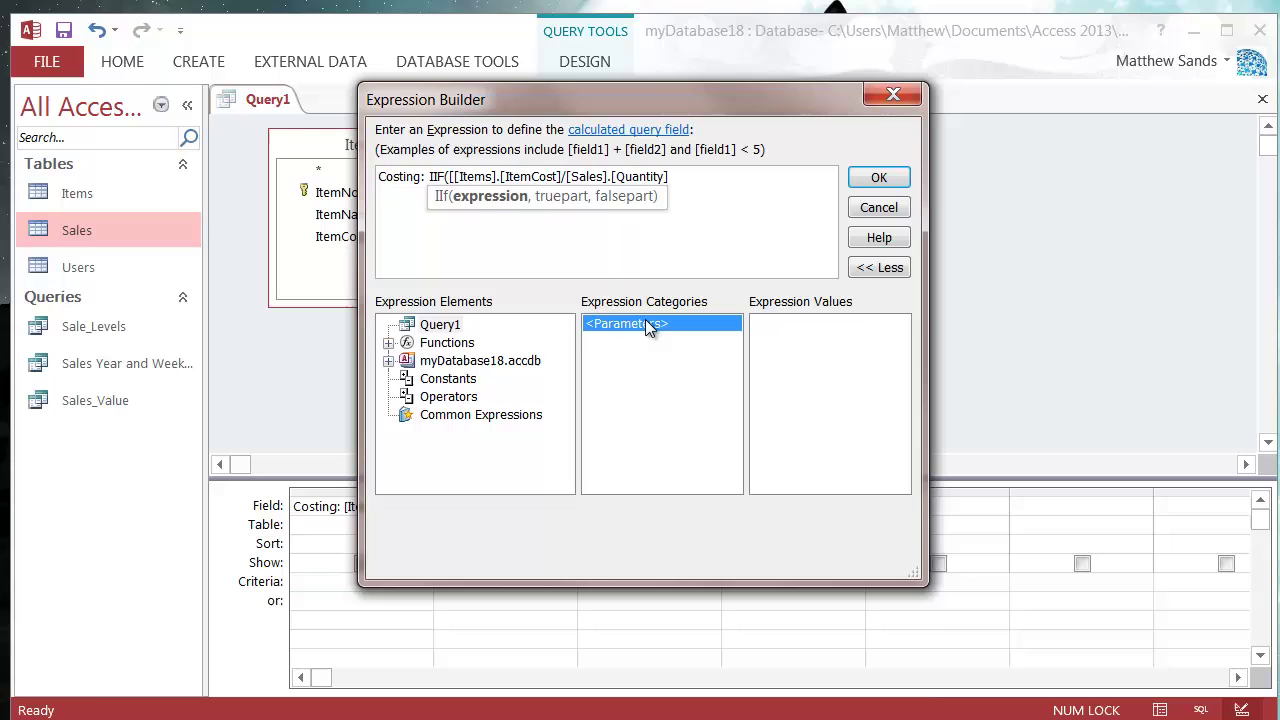
text(Sales])
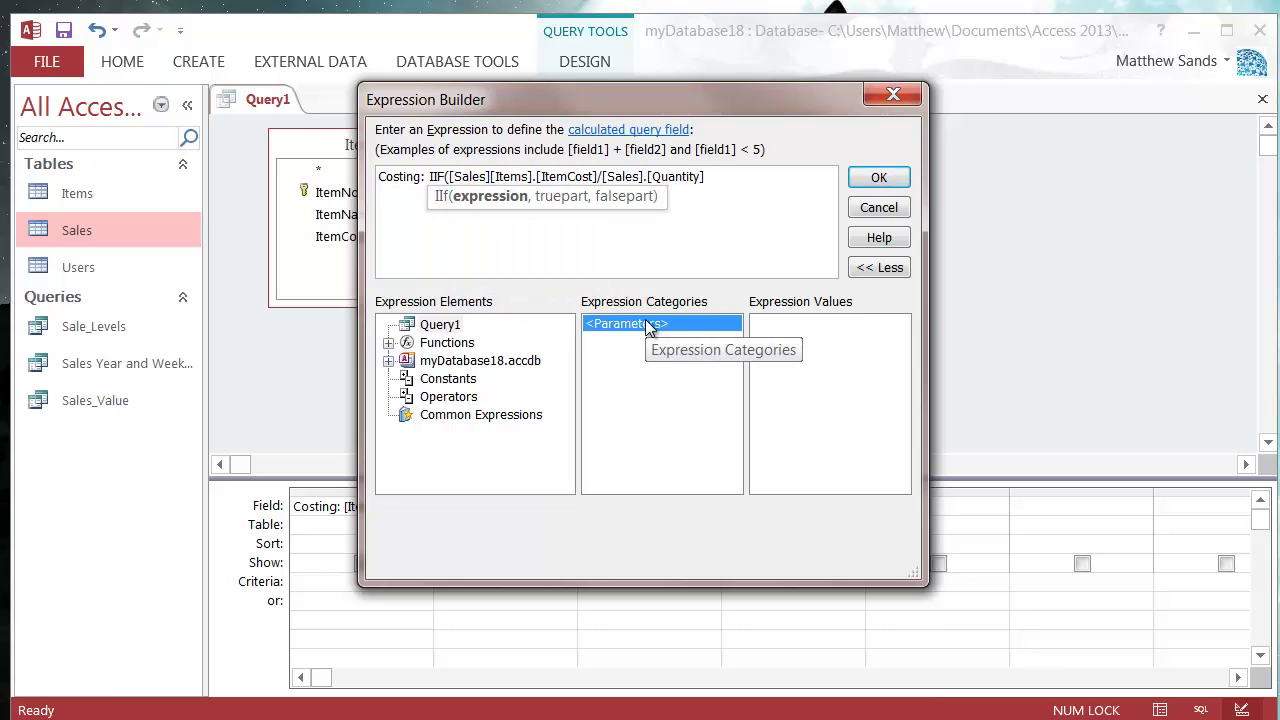
text(.)
key(Down)
key(Return)
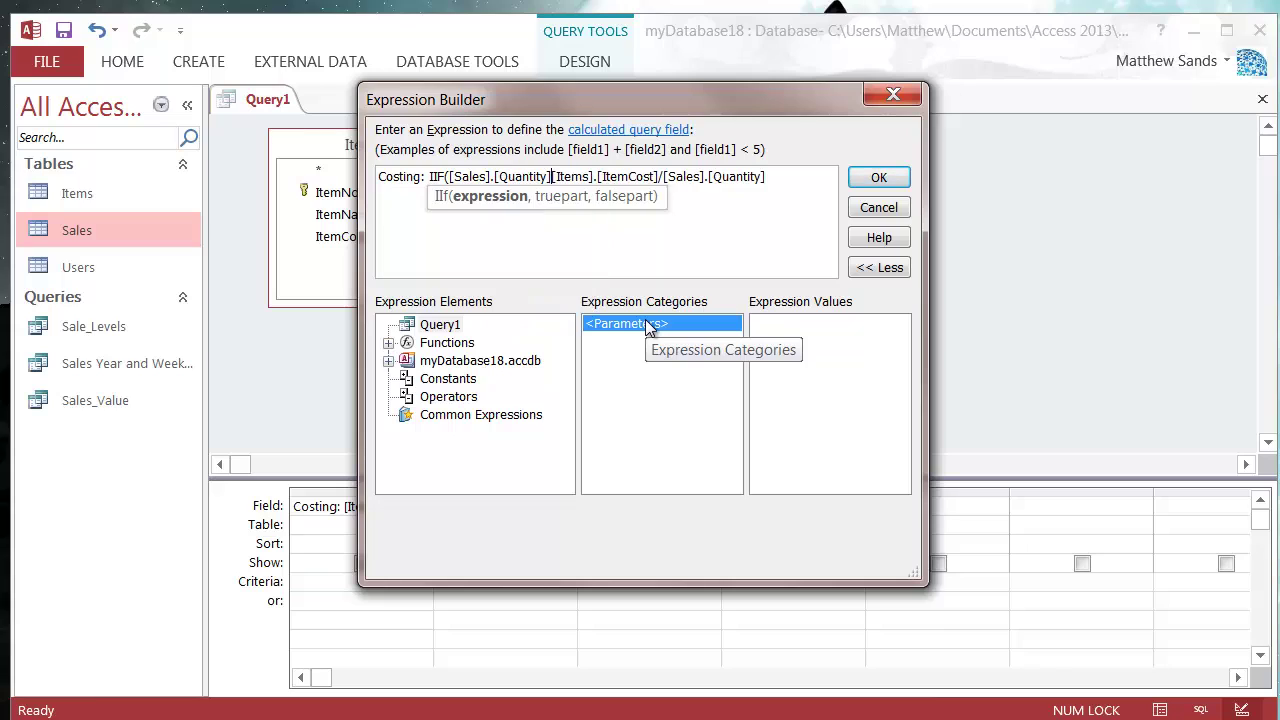
text(=0)
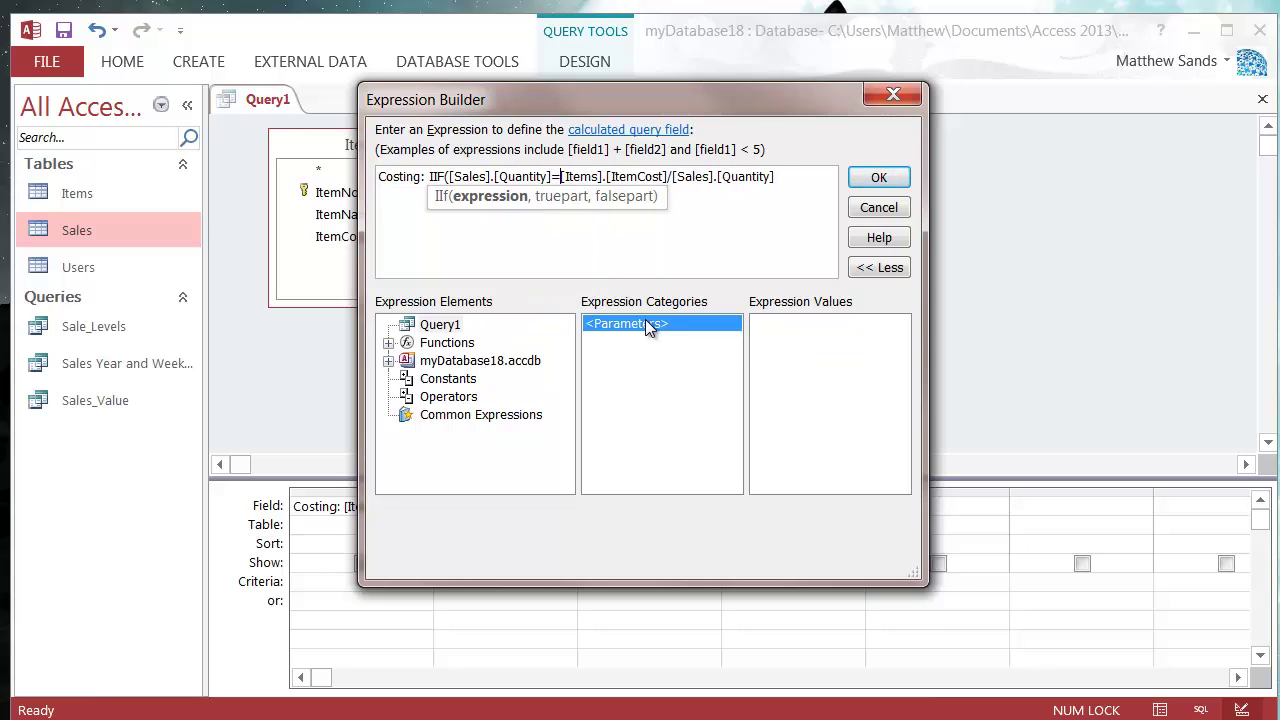
text(,)
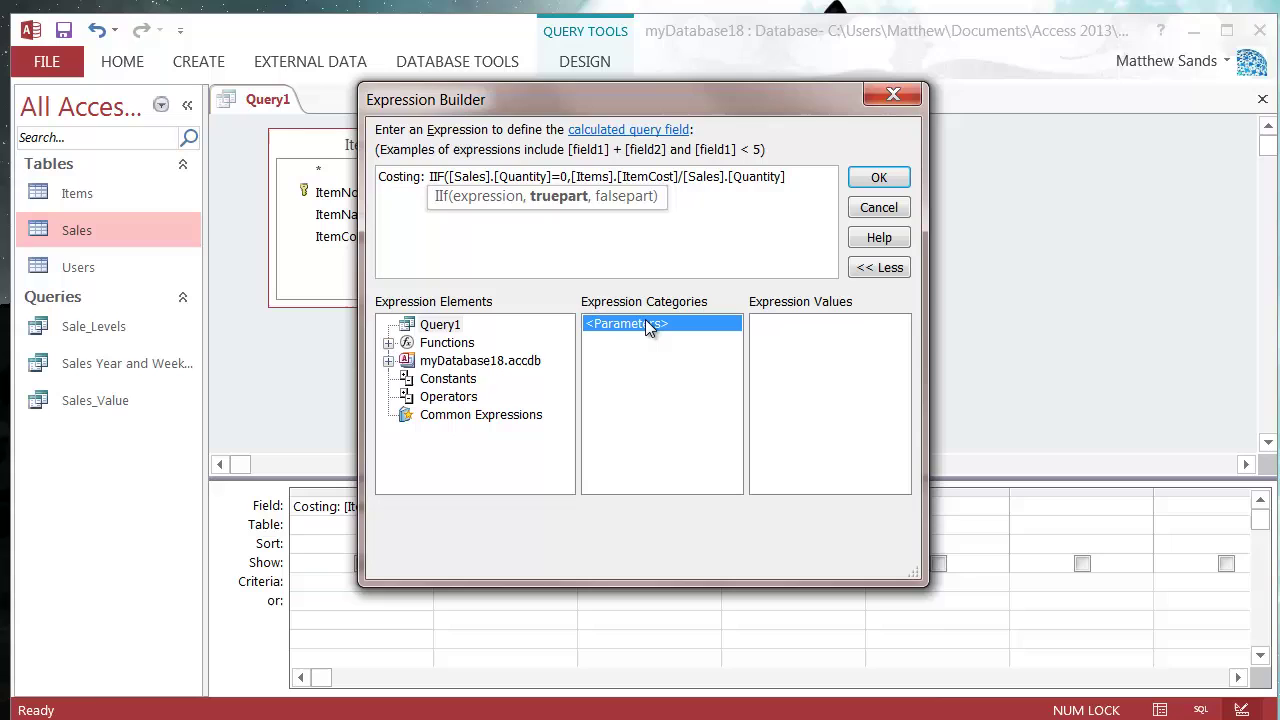
text(0,)
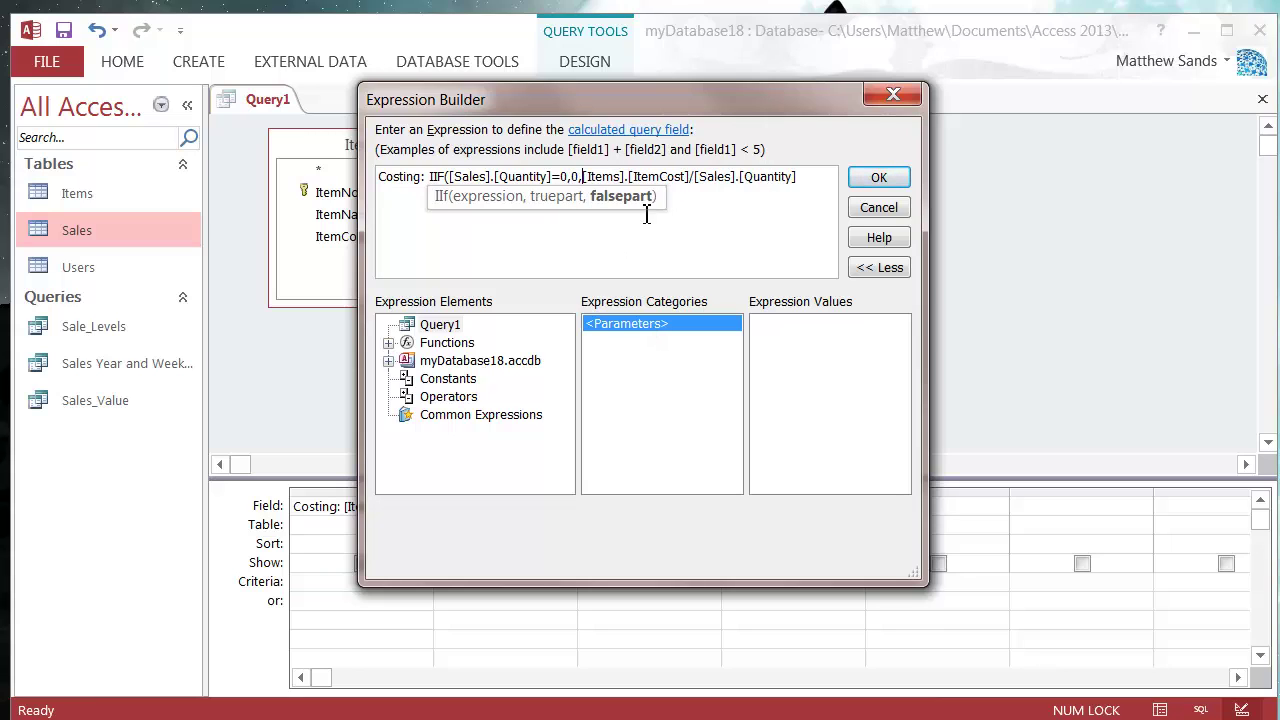
text())
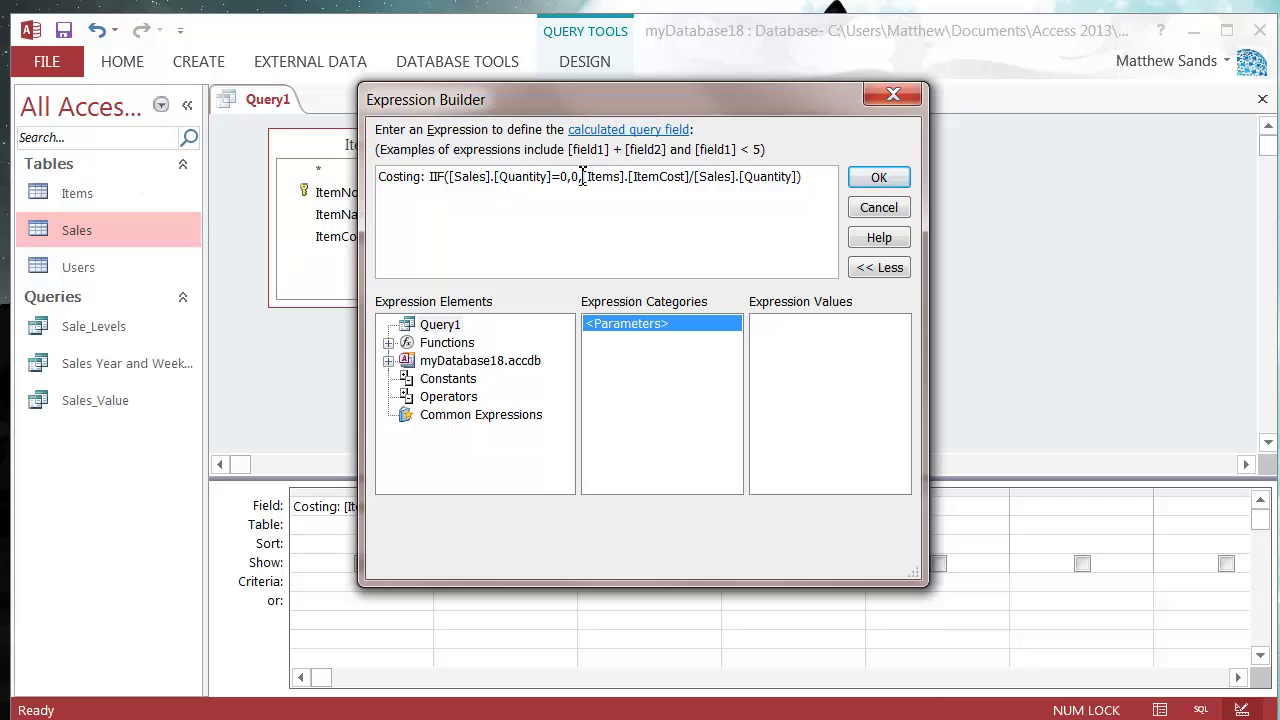
- Check the condition, the 0 result and the [Items].[ItemCost]/[Sales].[Quantity] part, then accept
drag(567, 186, 457, 183)
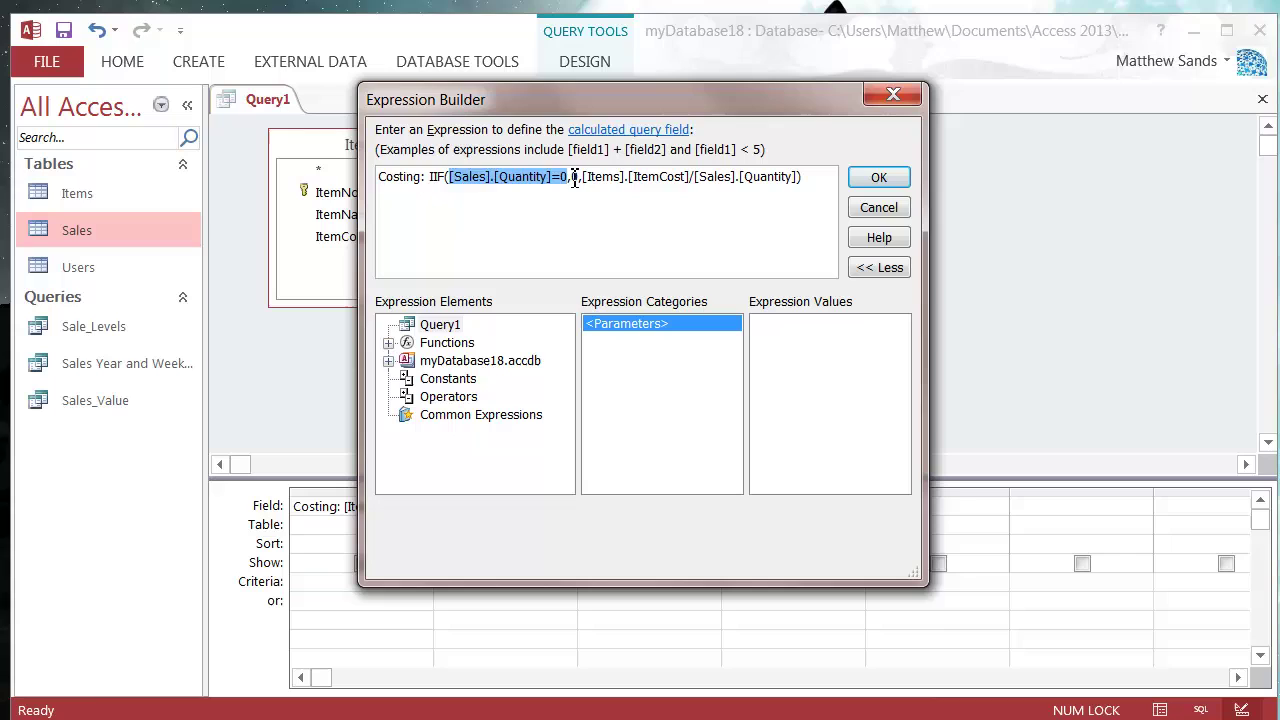
drag(570, 178, 582, 179)
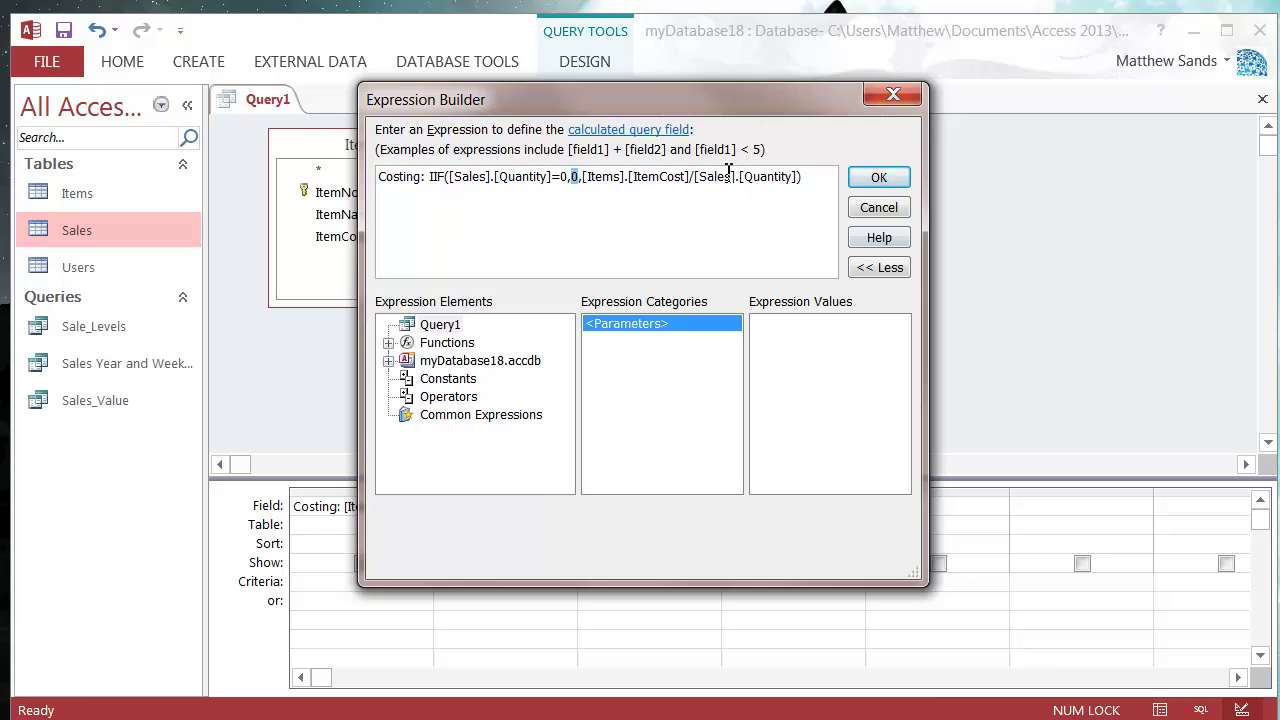
click(580, 178)
drag(582, 178, 798, 183)
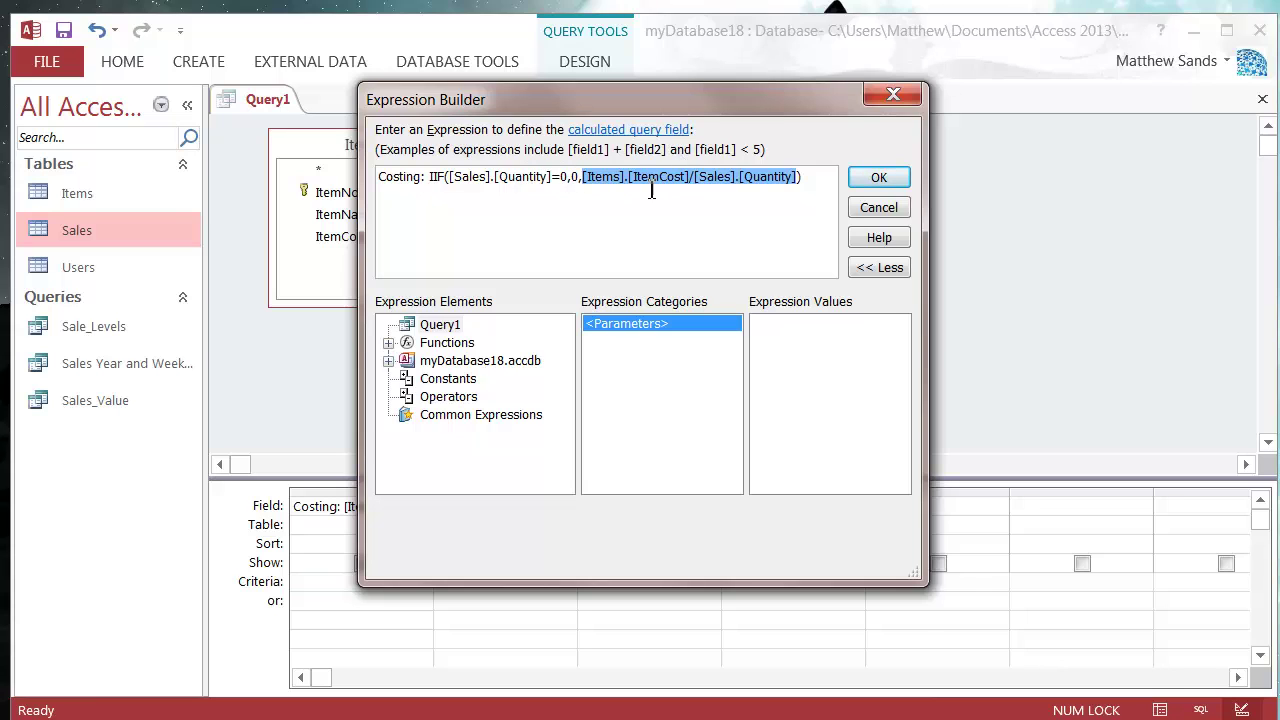
click(885, 177)
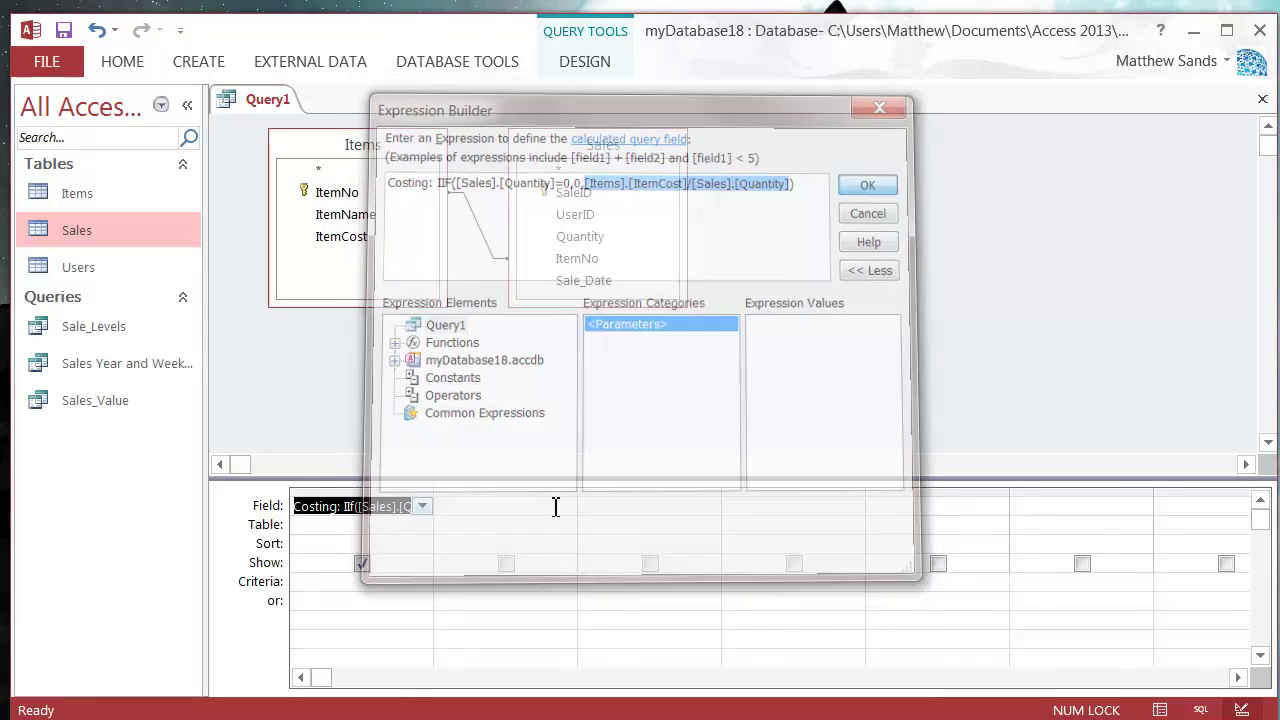
- Run the query to confirm Costing shows 0 for record 3, then return to Design View
click(440, 529)
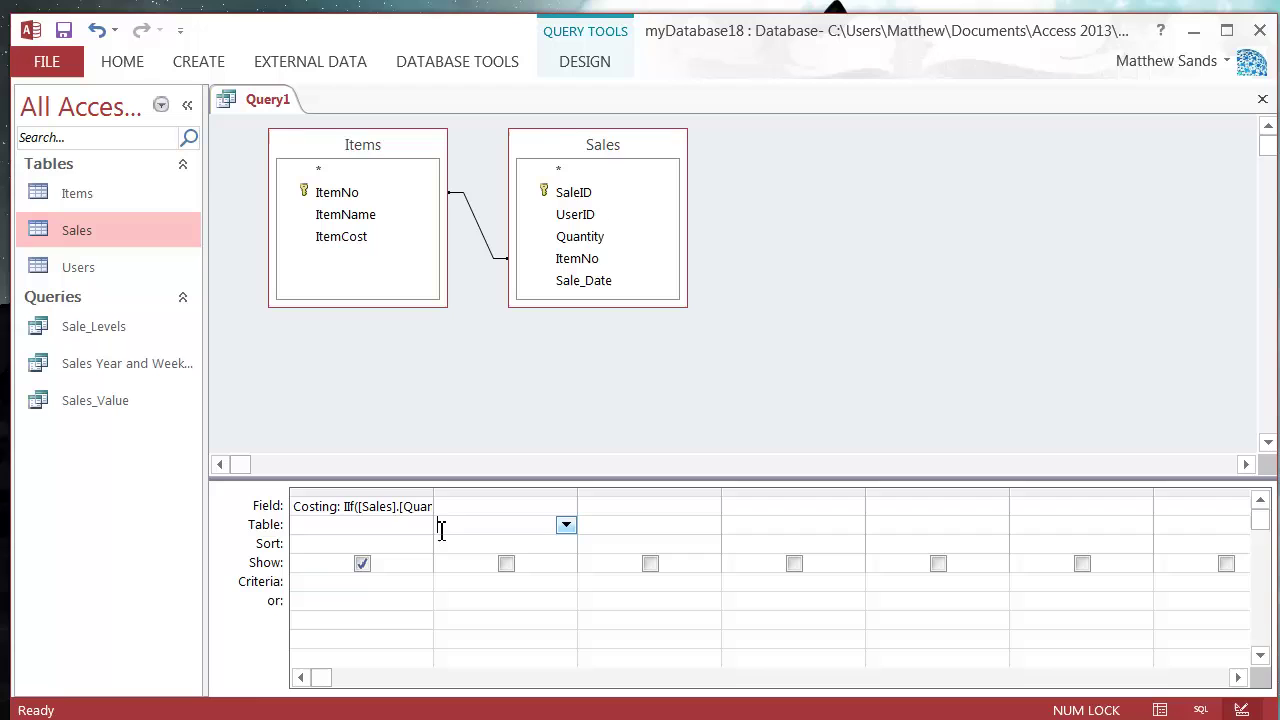
right_click(231, 100)
click(365, 272)
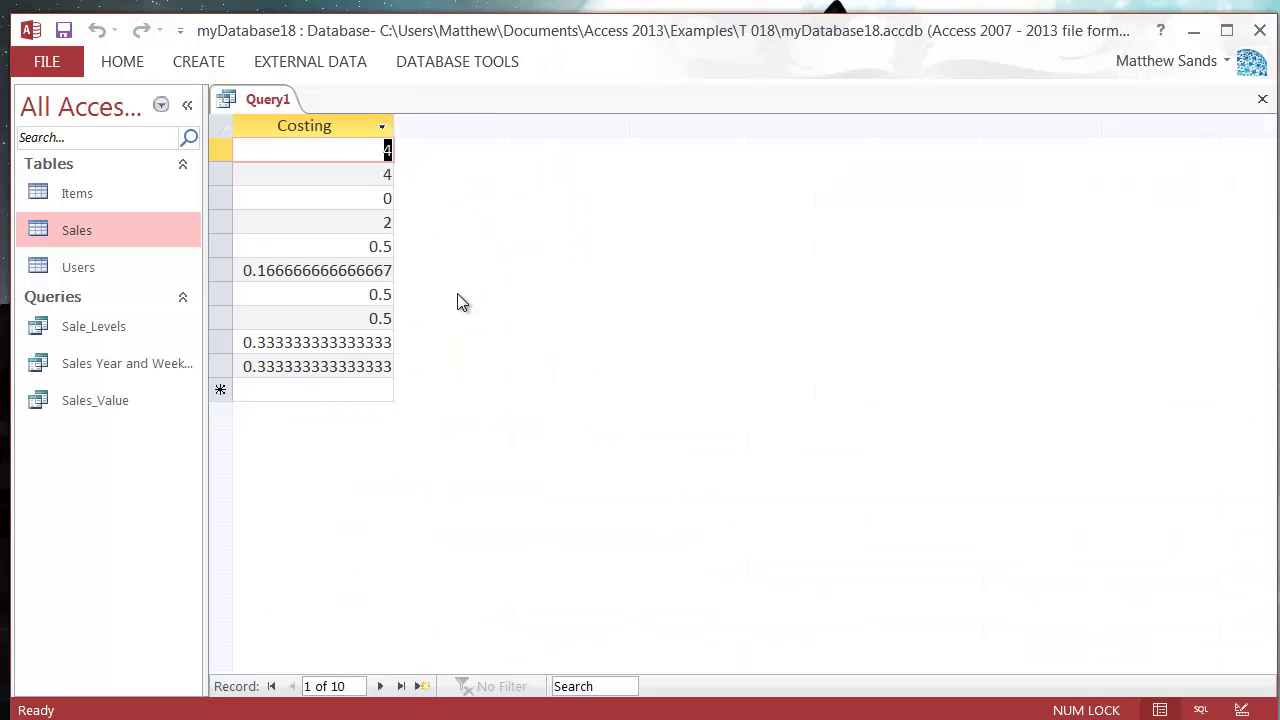
click(361, 203)
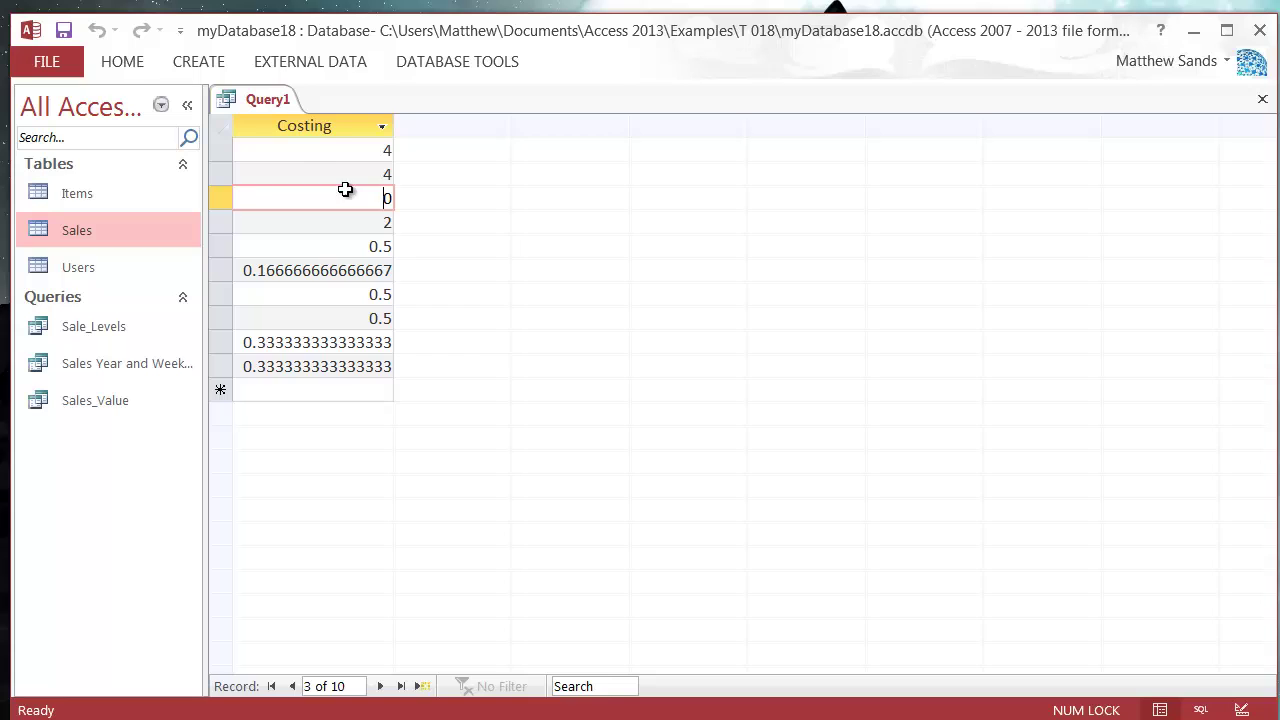
right_click(275, 104)
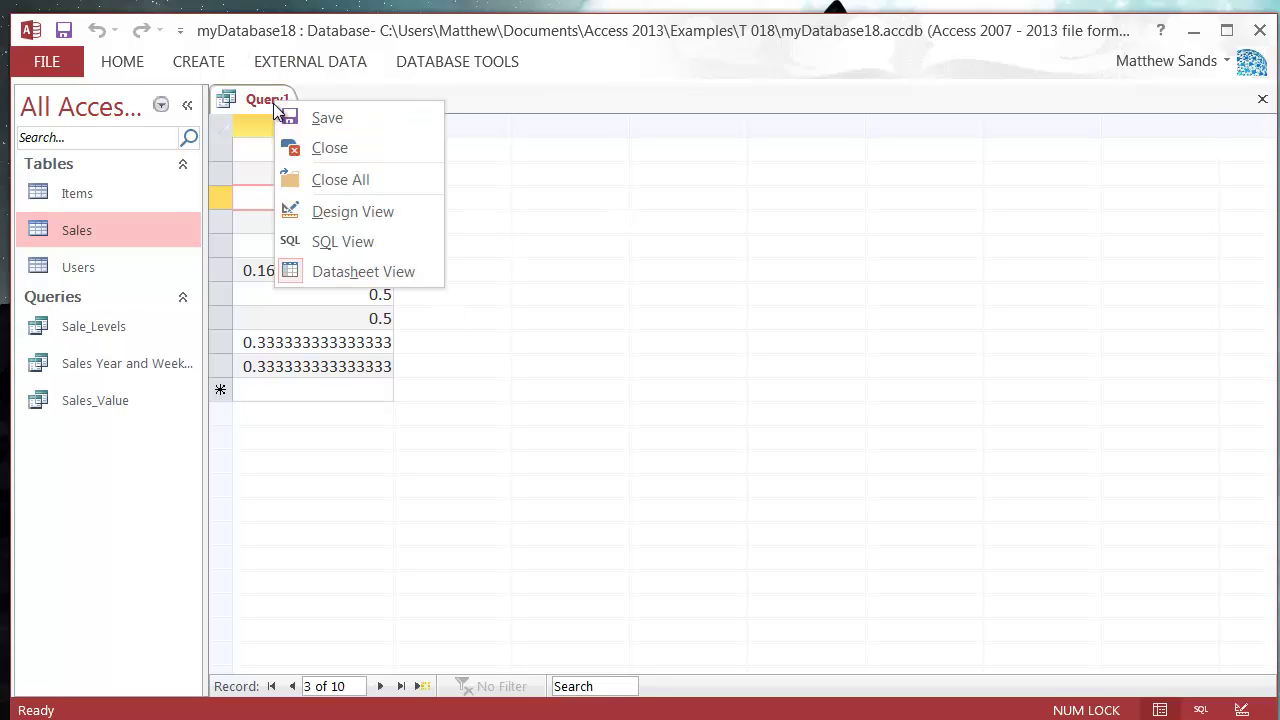
click(364, 212)
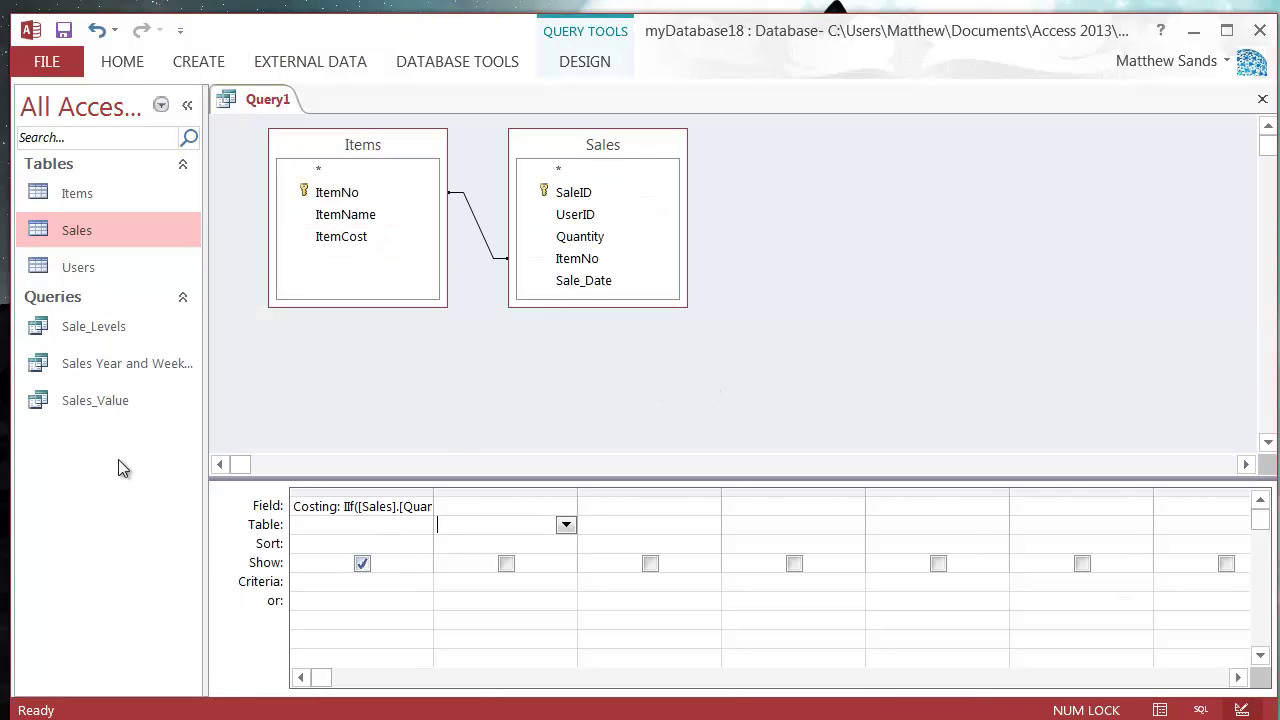
- Save the query as 'Eliminating 0'
right_click(262, 104)
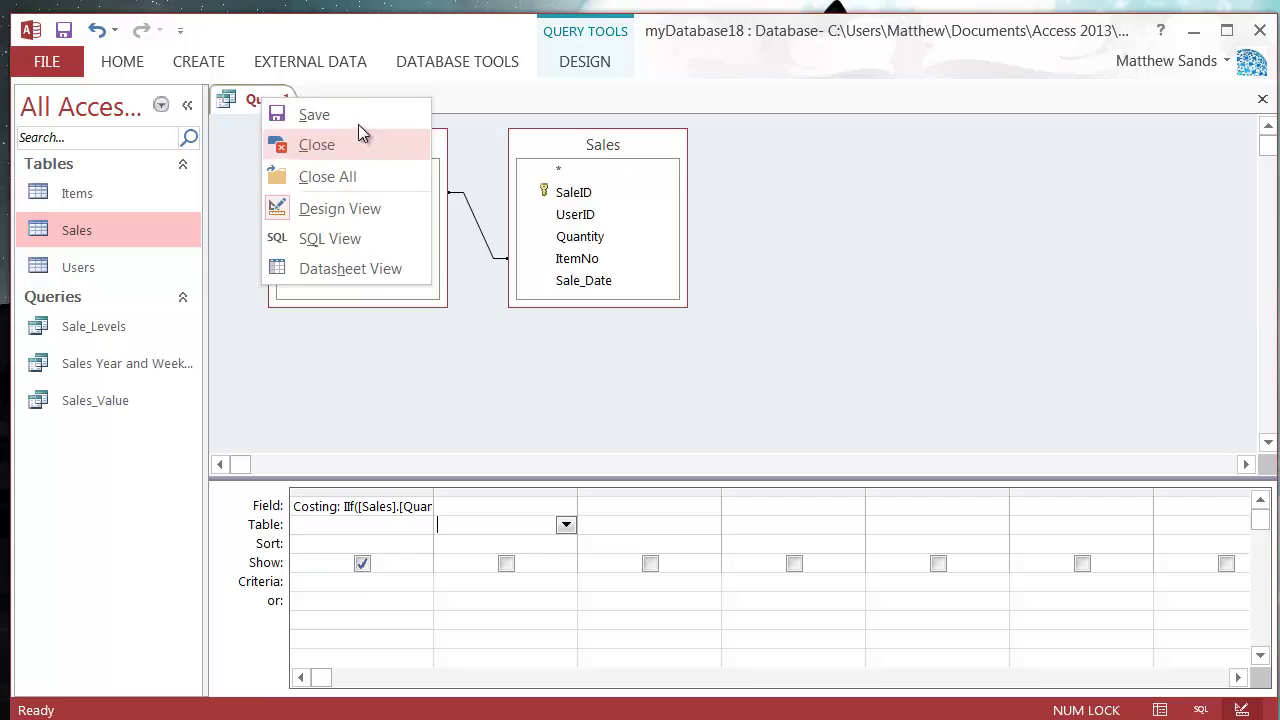
click(310, 115)
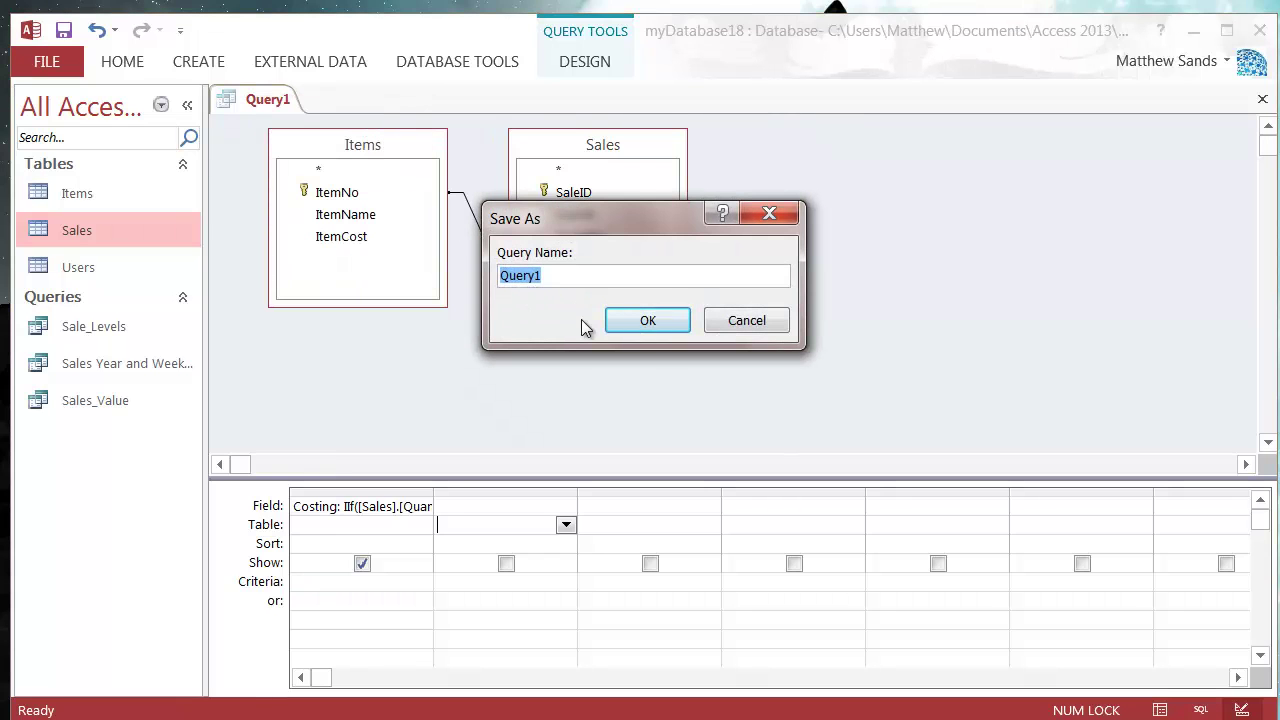
text(Eliminating 0)
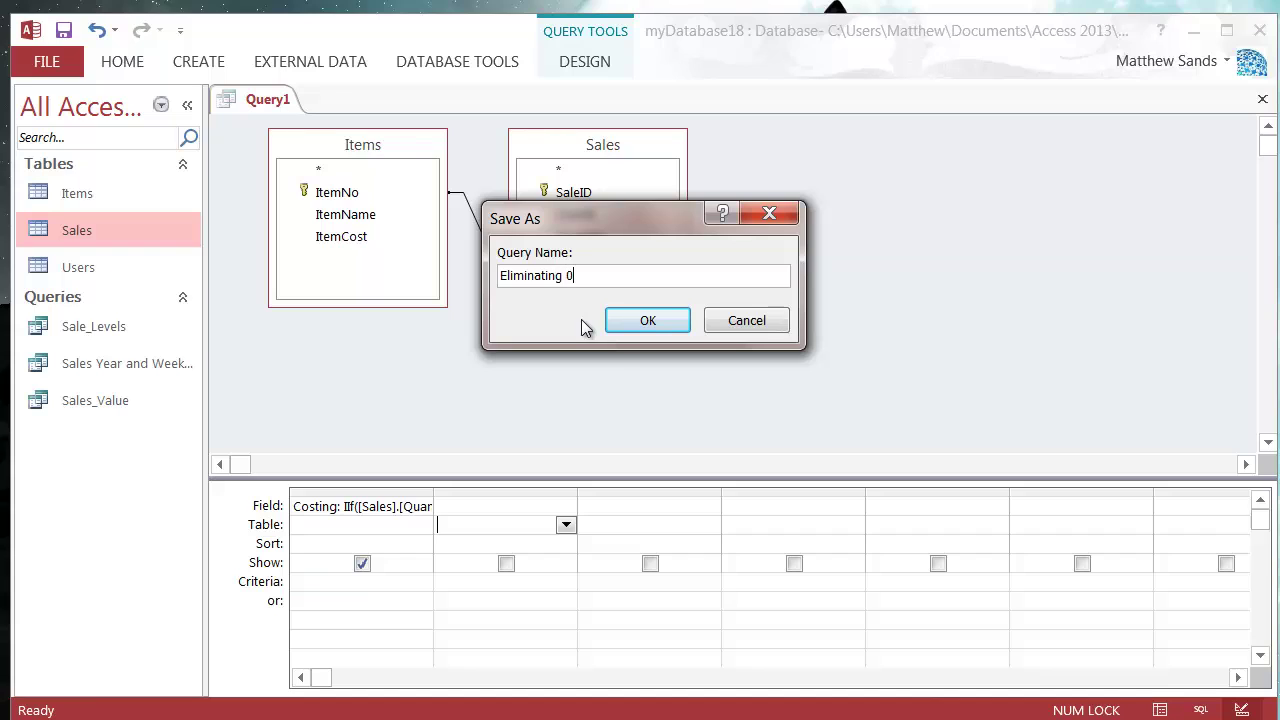
key(Return)
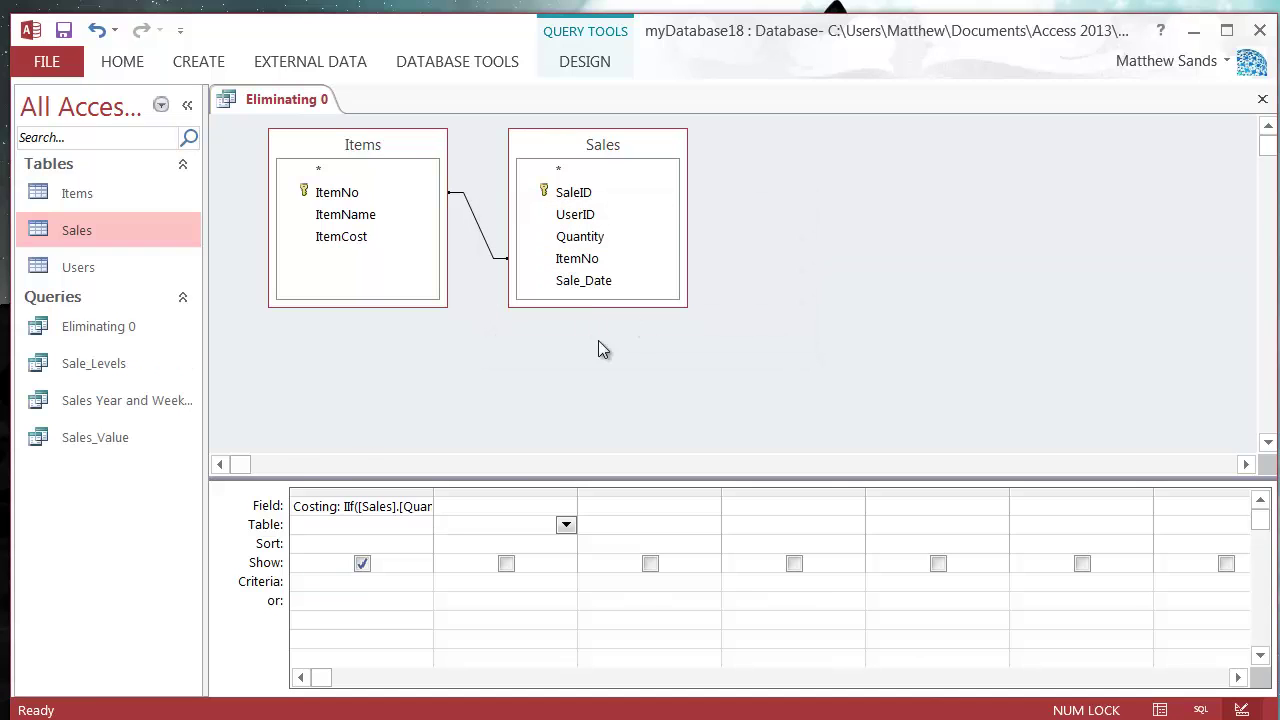